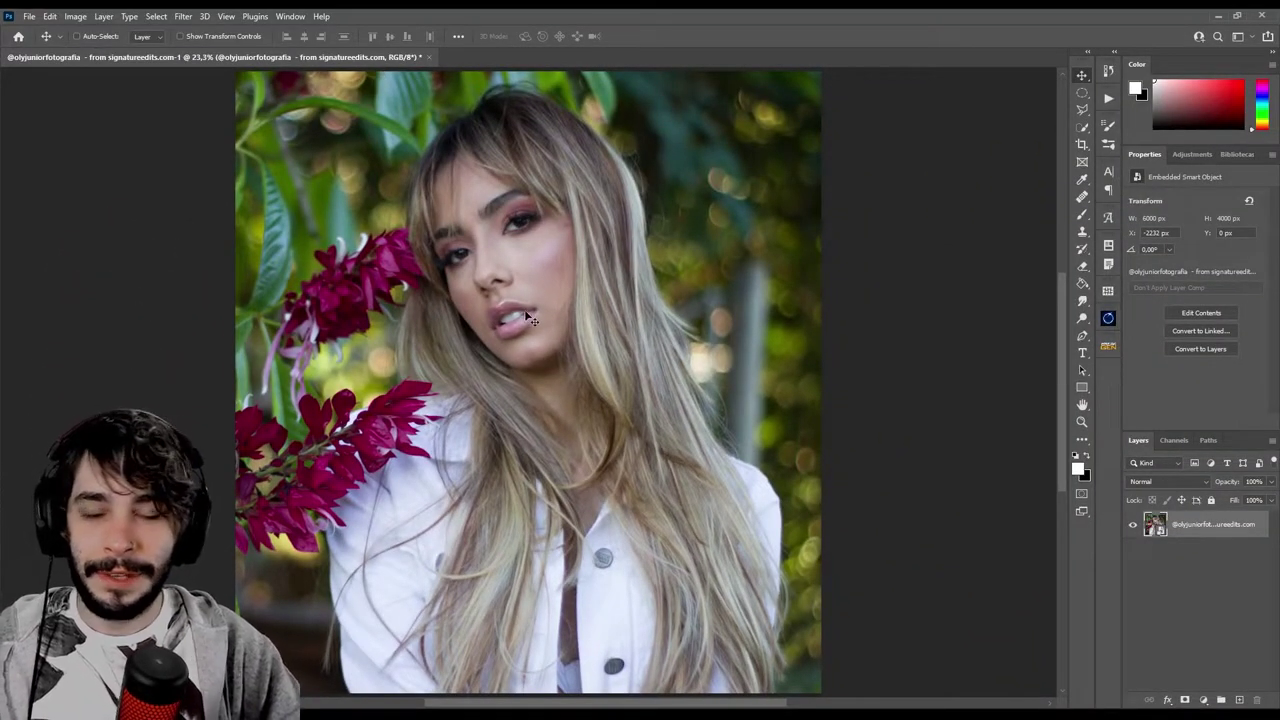
Step: Open the new fill or adjustment layer menu over the unedited portrait photo
{"action": "scroll", "coordinate": [485, 285], "scroll_direction": "down", "scroll_amount": 2}
{"action": "scroll", "coordinate": [485, 285], "scroll_direction": "up", "scroll_amount": 1}
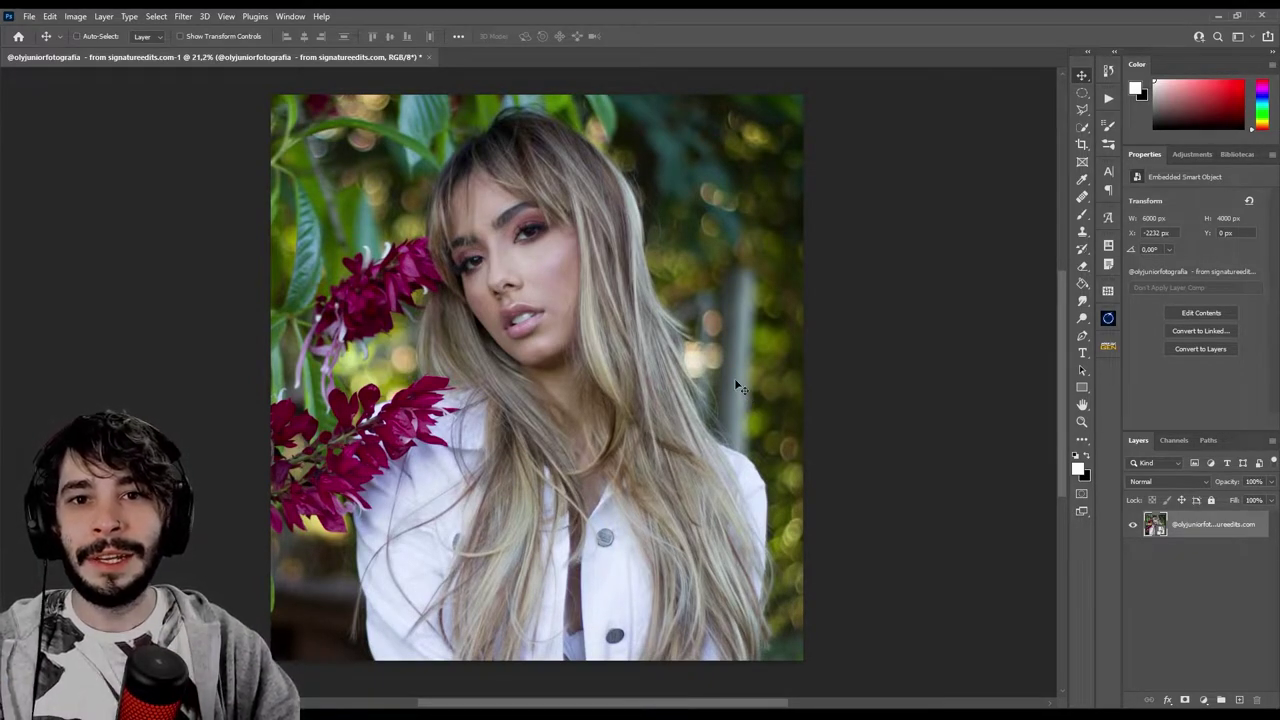
{"action": "left_click", "coordinate": [1204, 699]}
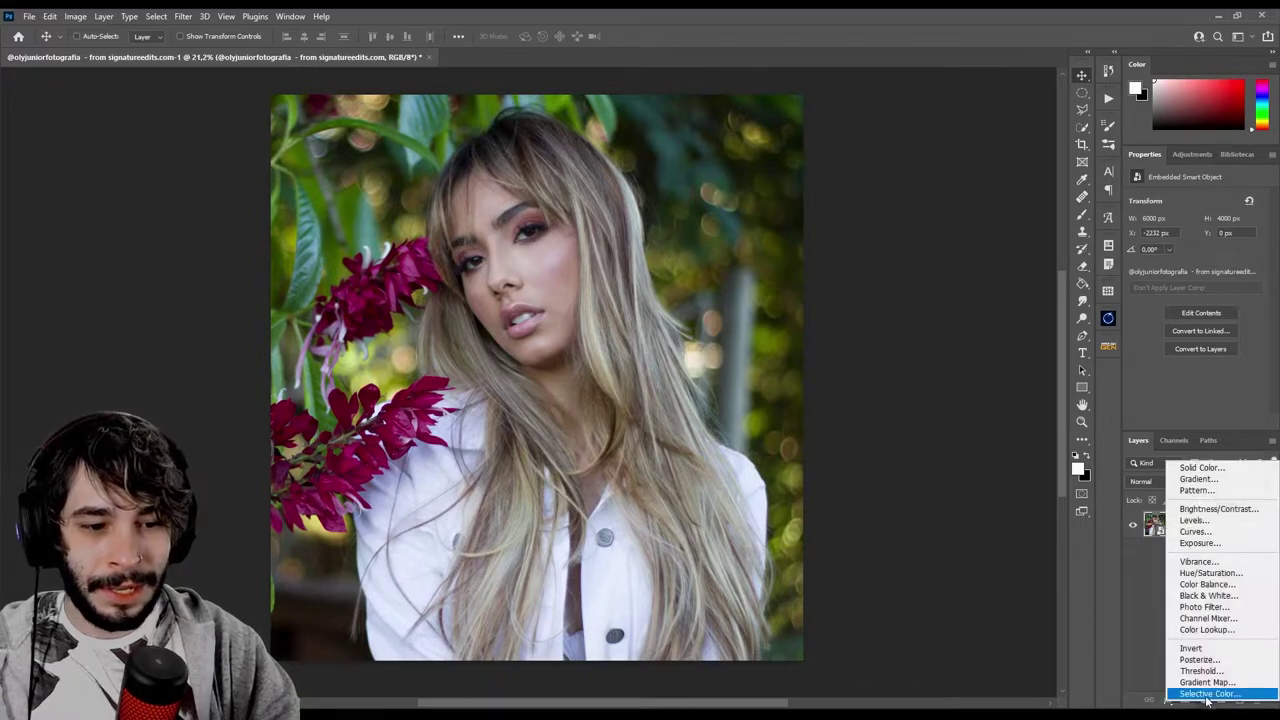
Step: Add a Selective Color adjustment layer and review its Colors range list
{"action": "left_click", "coordinate": [1209, 694]}
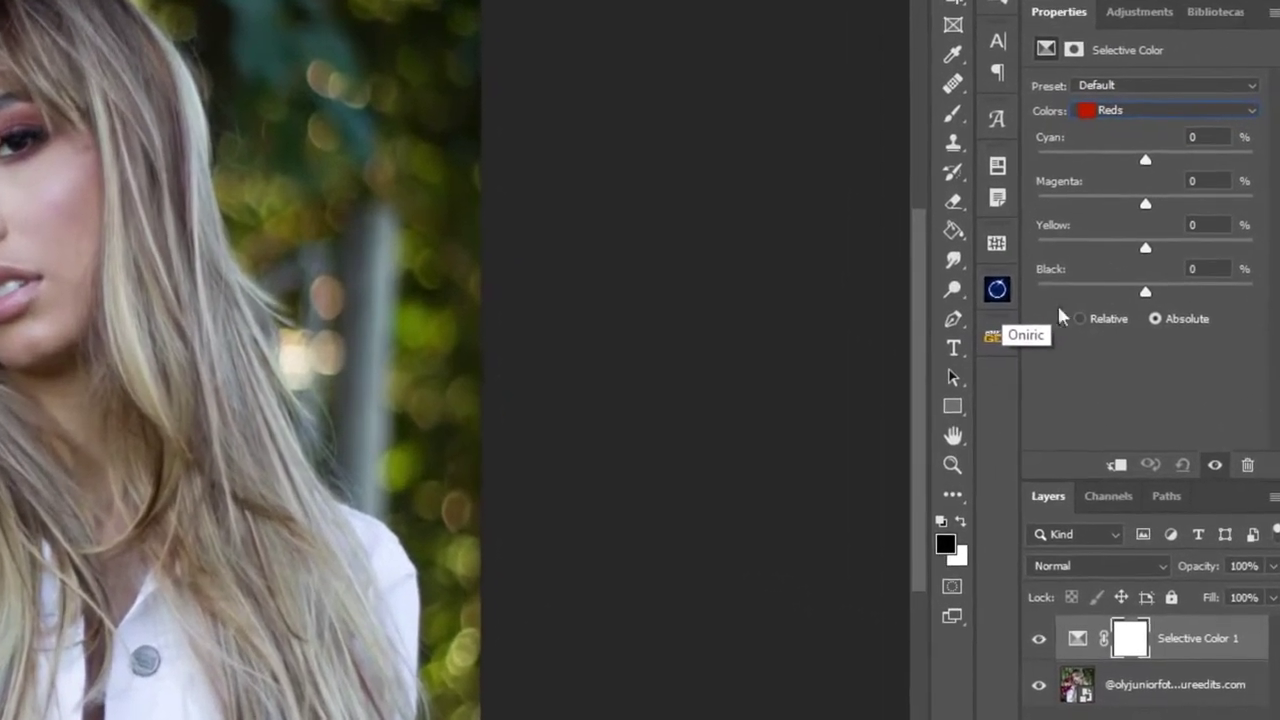
{"action": "left_click", "coordinate": [1111, 107]}
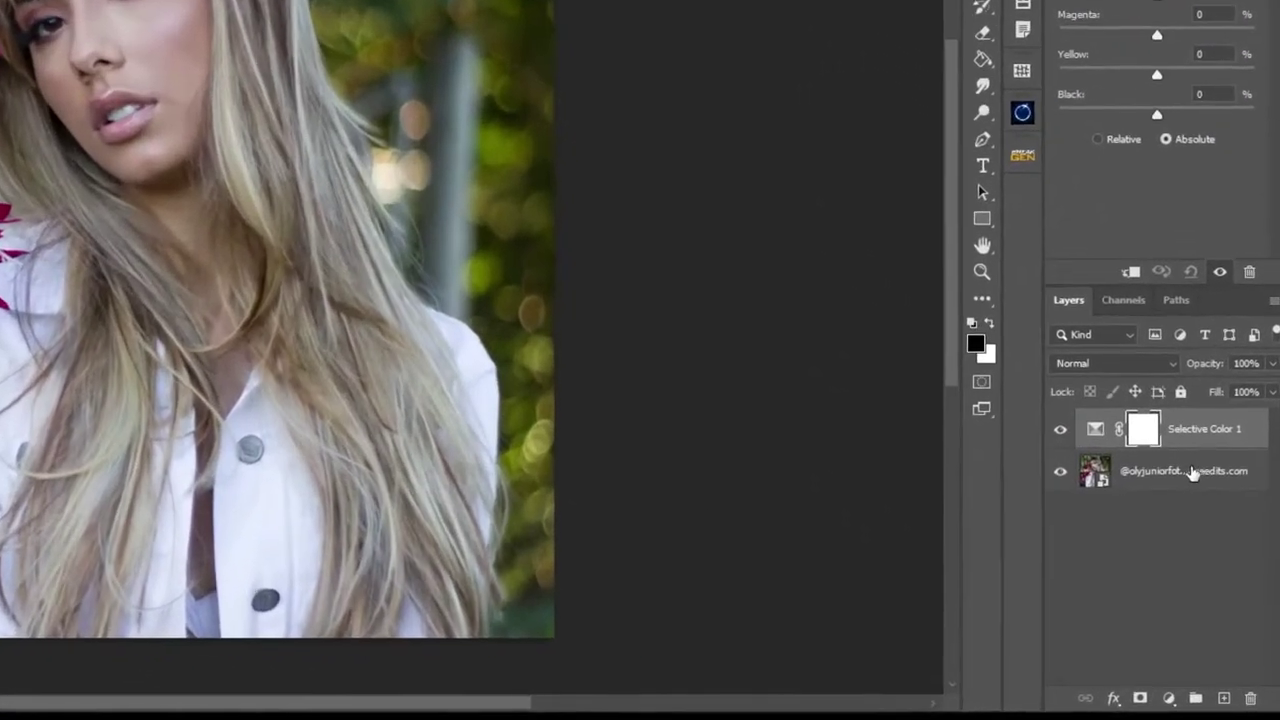
Step: Add a Color Balance adjustment layer above the portrait photo layer
{"action": "left_click", "coordinate": [1210, 552]}
{"action": "left_click", "coordinate": [1158, 697]}
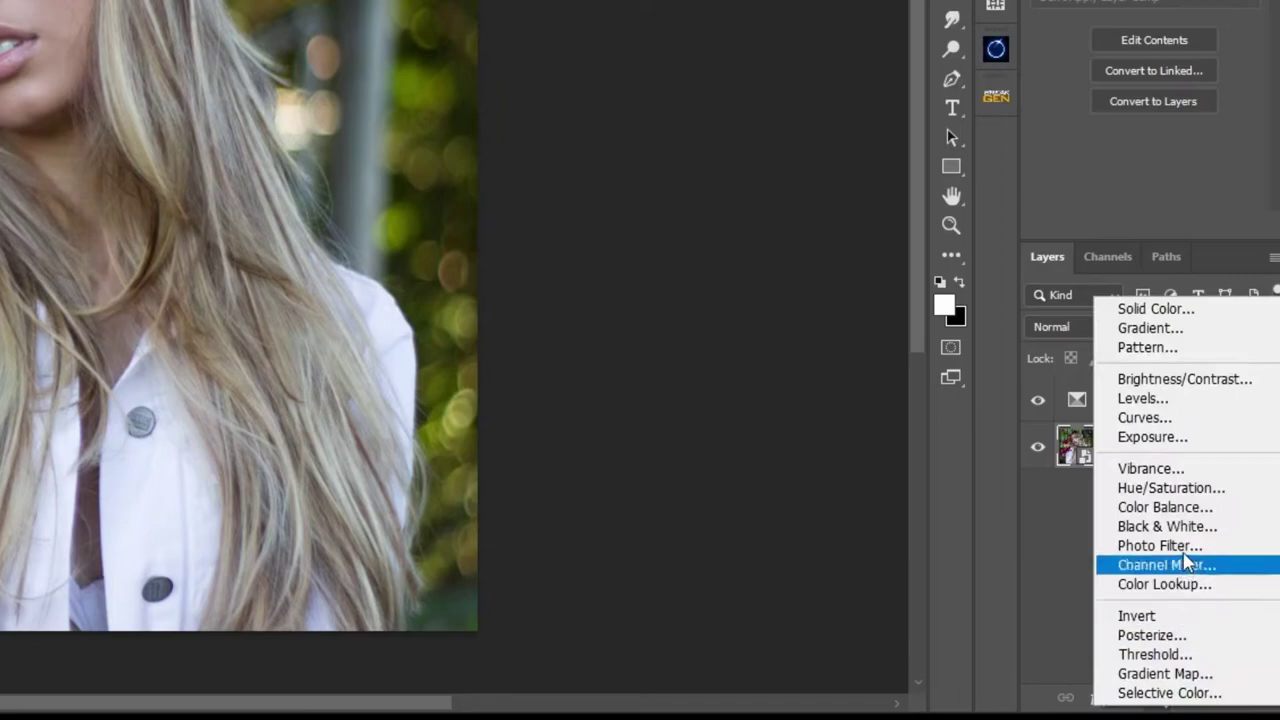
{"action": "left_click", "coordinate": [1192, 509]}
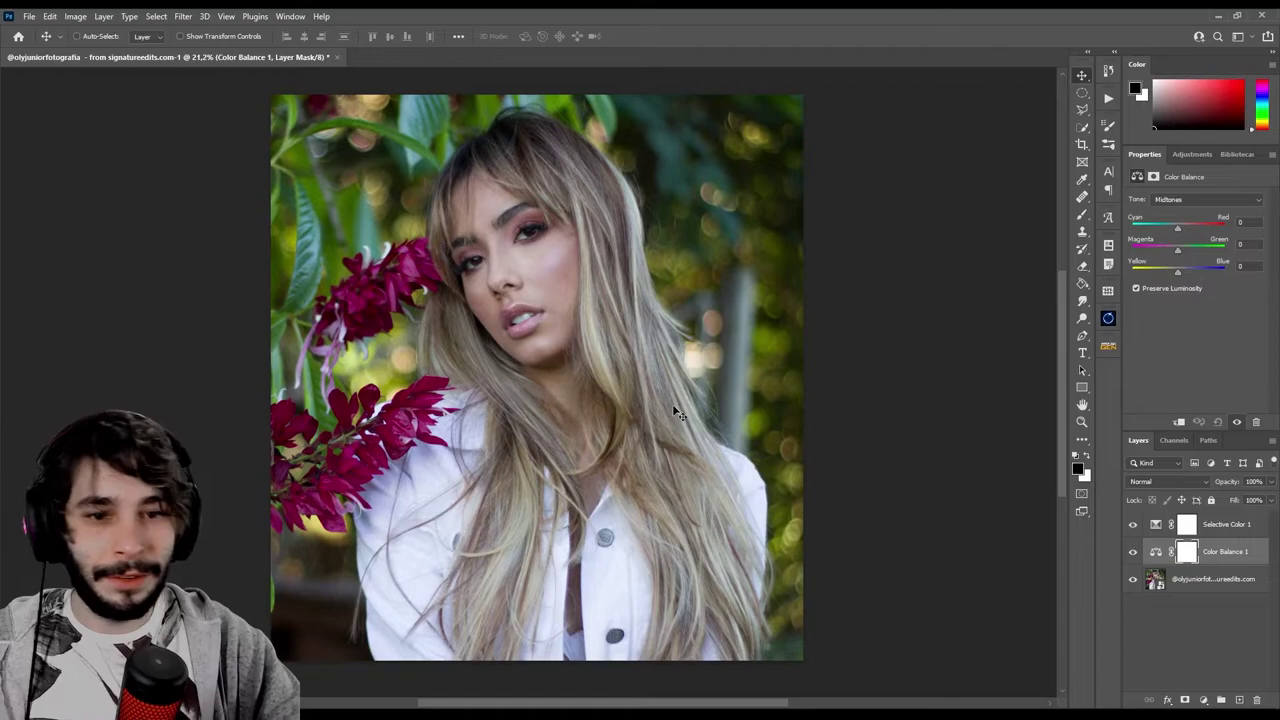
Step: Warm the midtones to Cyan-Red +42 and Yellow-Blue -19
{"action": "left_click", "coordinate": [1226, 199]}
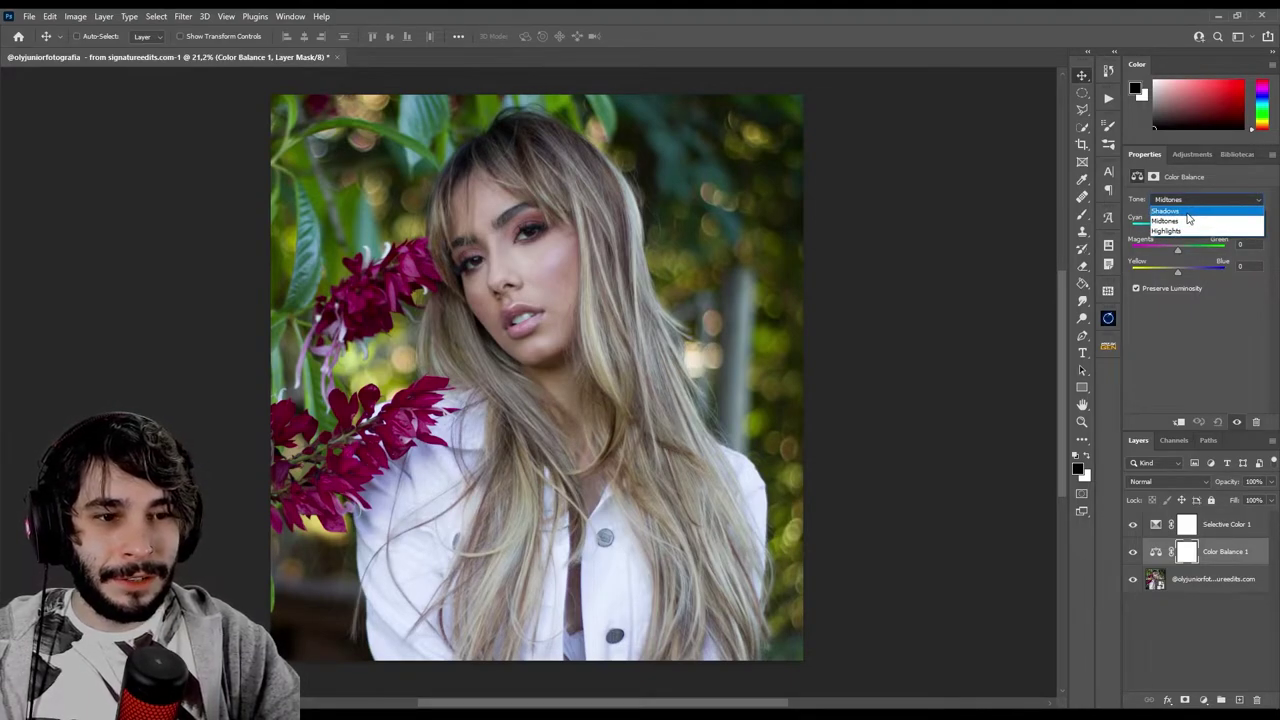
{"action": "left_click", "coordinate": [1197, 222]}
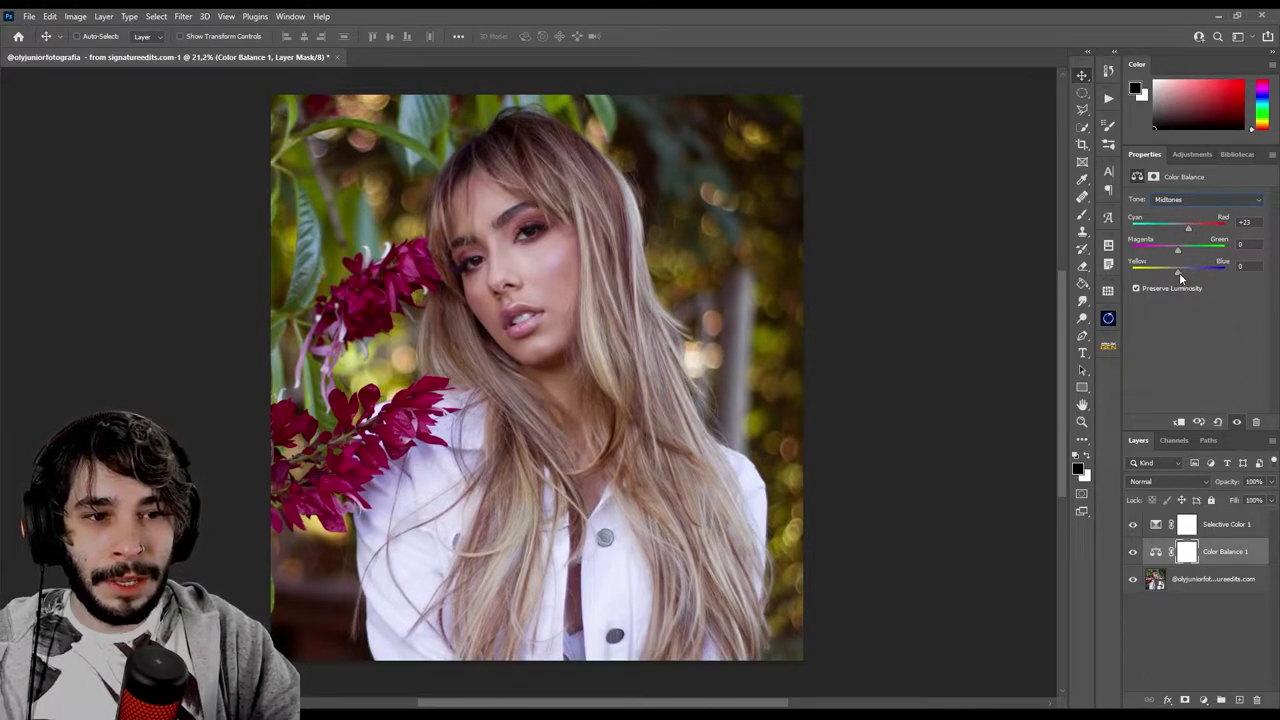
{"action": "left_click_drag", "start_coordinate": [1175, 279], "coordinate": [1167, 282]}
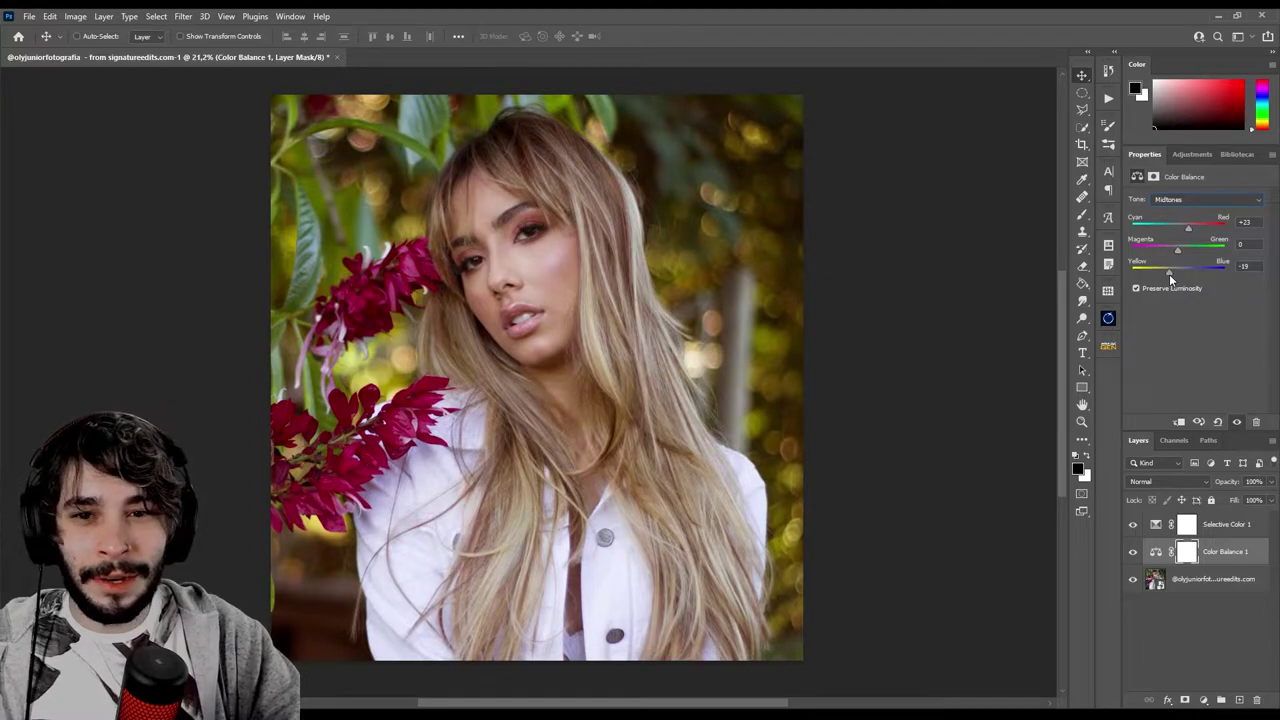
{"action": "left_click_drag", "start_coordinate": [1188, 228], "coordinate": [1196, 230]}
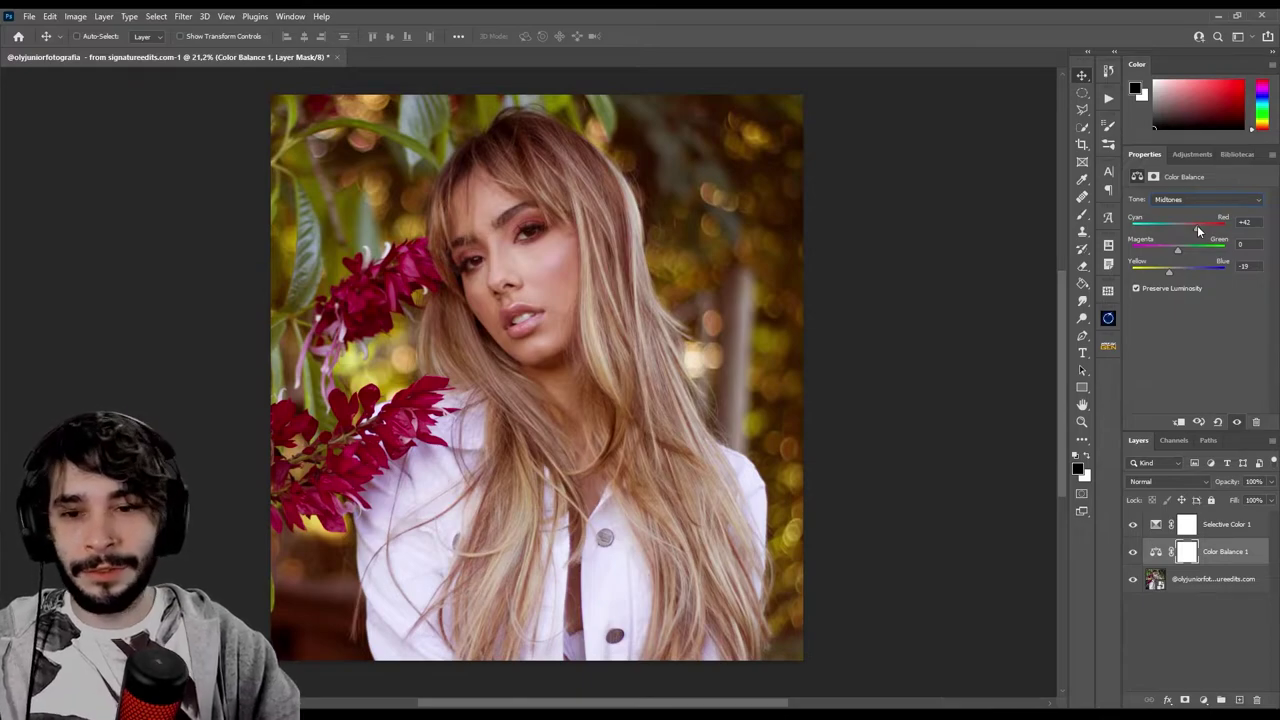
{"action": "left_click", "coordinate": [1186, 556]}
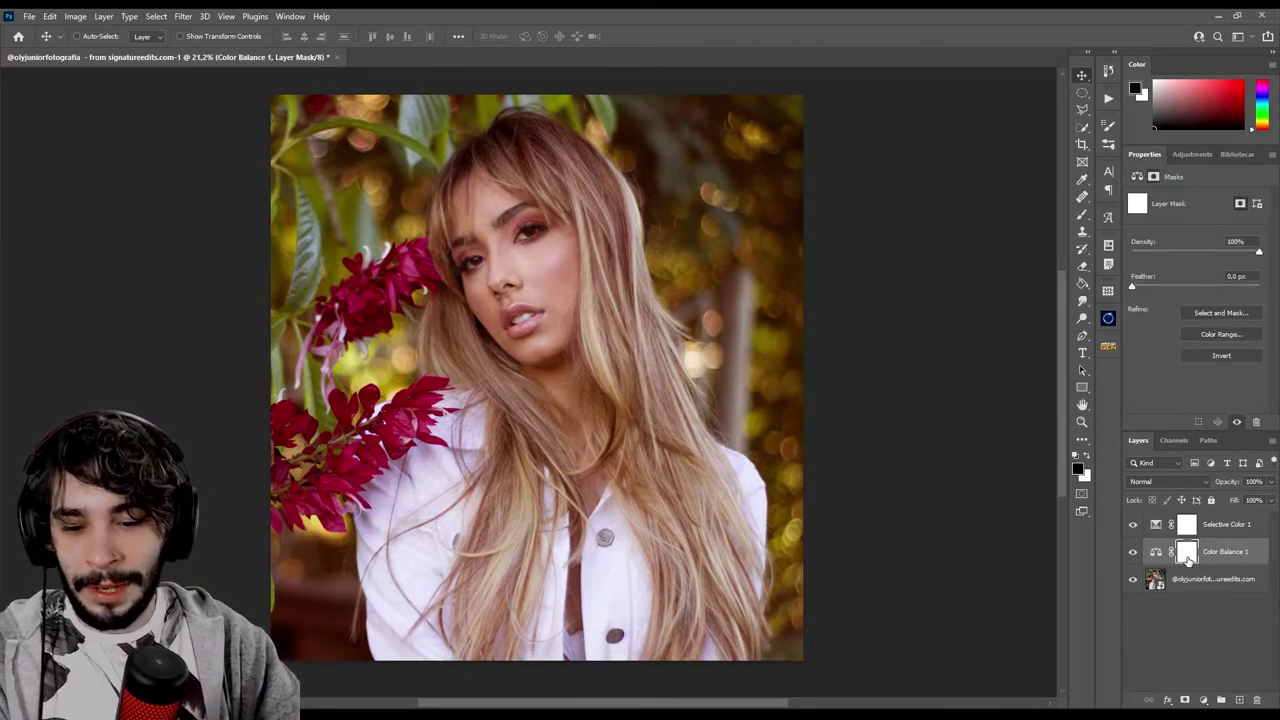
Step: Invert the Color Balance mask and set up a soft white brush at 68% opacity
{"action": "key", "text": "ctrl+i"}
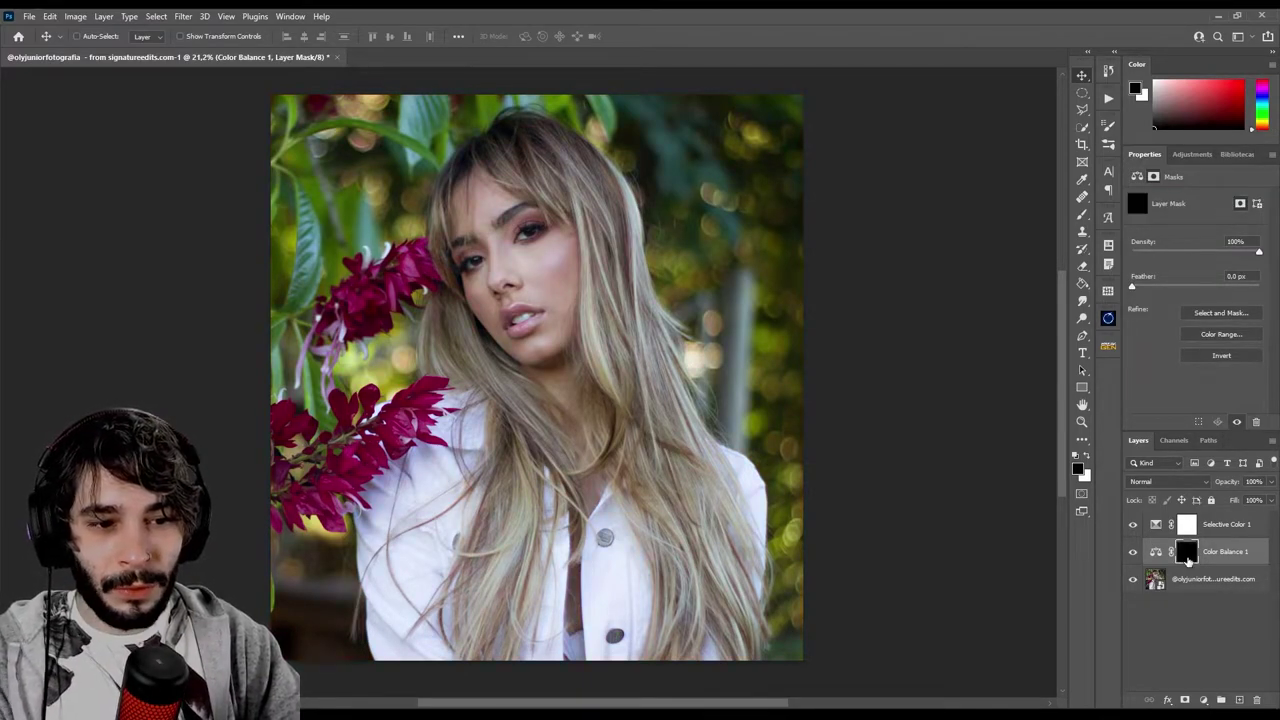
{"action": "key", "text": "b"}
{"action": "right_click", "coordinate": [695, 332]}
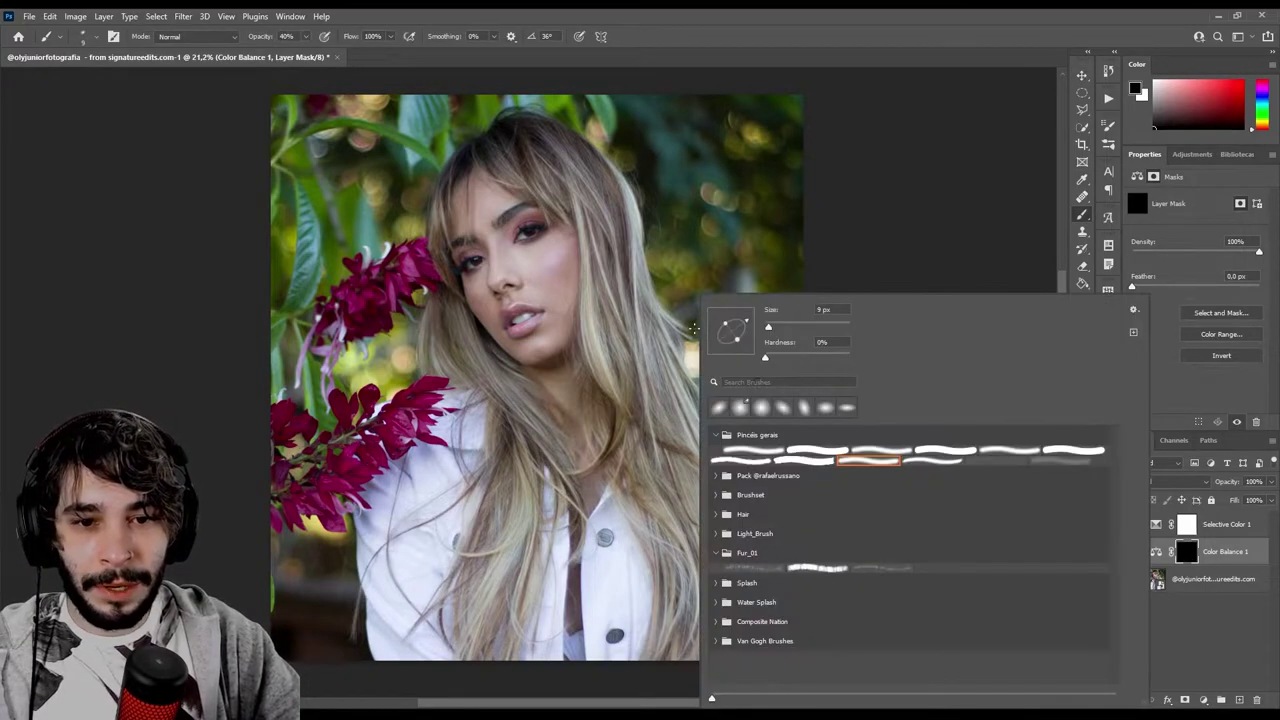
{"action": "left_click", "coordinate": [882, 464]}
{"action": "right_click", "coordinate": [555, 297], "text": "alt"}
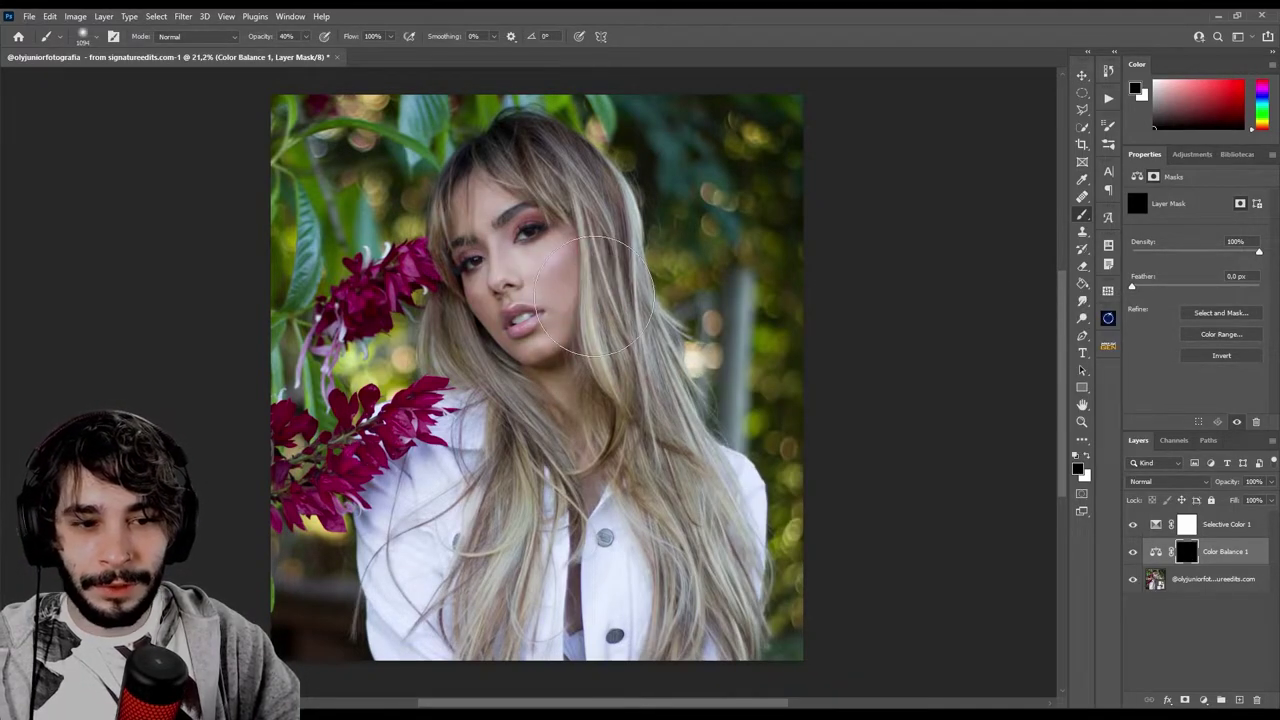
{"action": "key", "text": "x"}
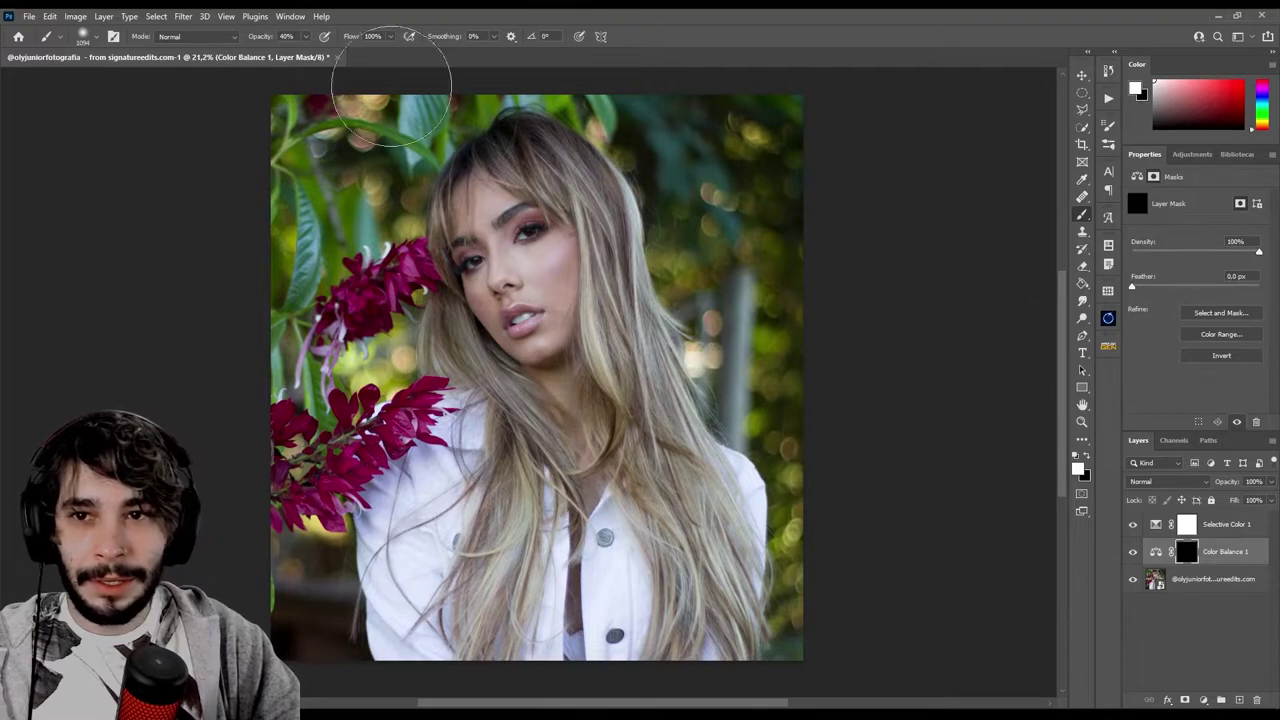
{"action": "type", "text": "68"}
{"action": "key", "text": "Return"}
{"action": "right_click", "coordinate": [491, 214], "text": "alt"}
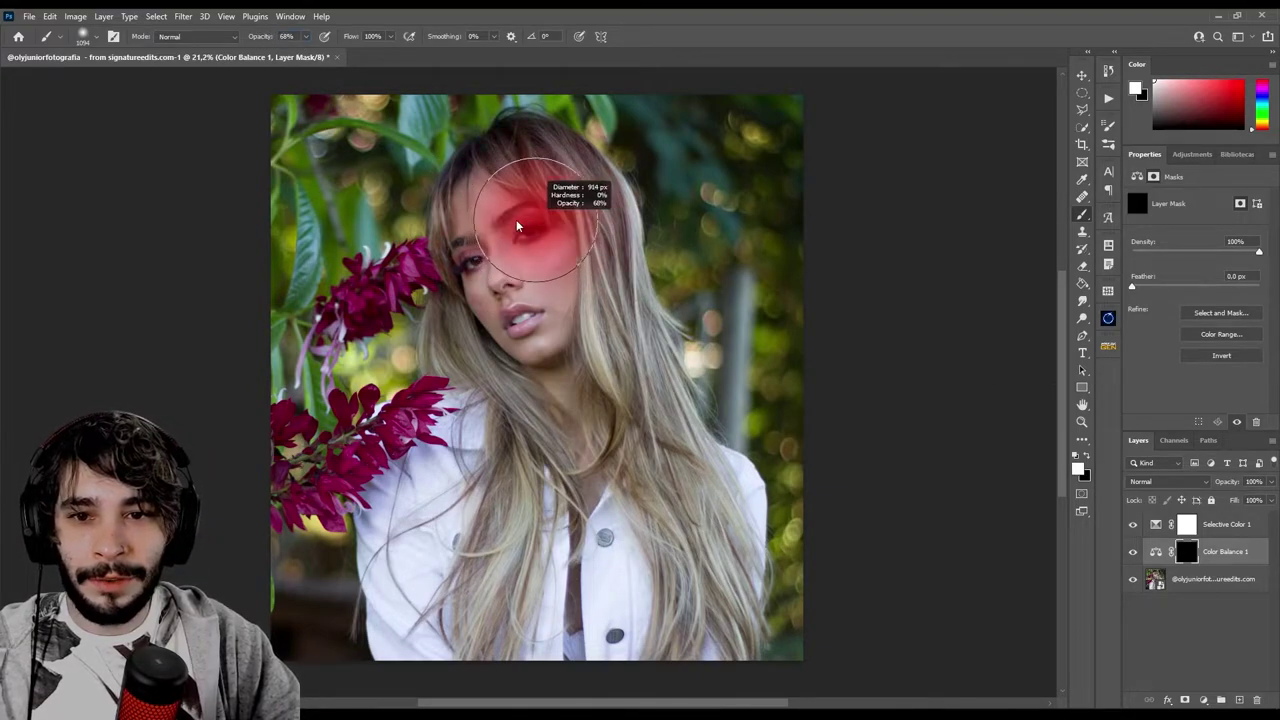
Step: Paint the warming back onto the face in the Color Balance mask
{"action": "mouse_move", "coordinate": [486, 187]}
{"action": "left_mouse_down"}
{"action": "mouse_move", "coordinate": [543, 252]}
{"action": "mouse_move", "coordinate": [572, 430]}
{"action": "mouse_move", "coordinate": [620, 470]}
{"action": "left_mouse_up"}
{"action": "key", "text": "v"}
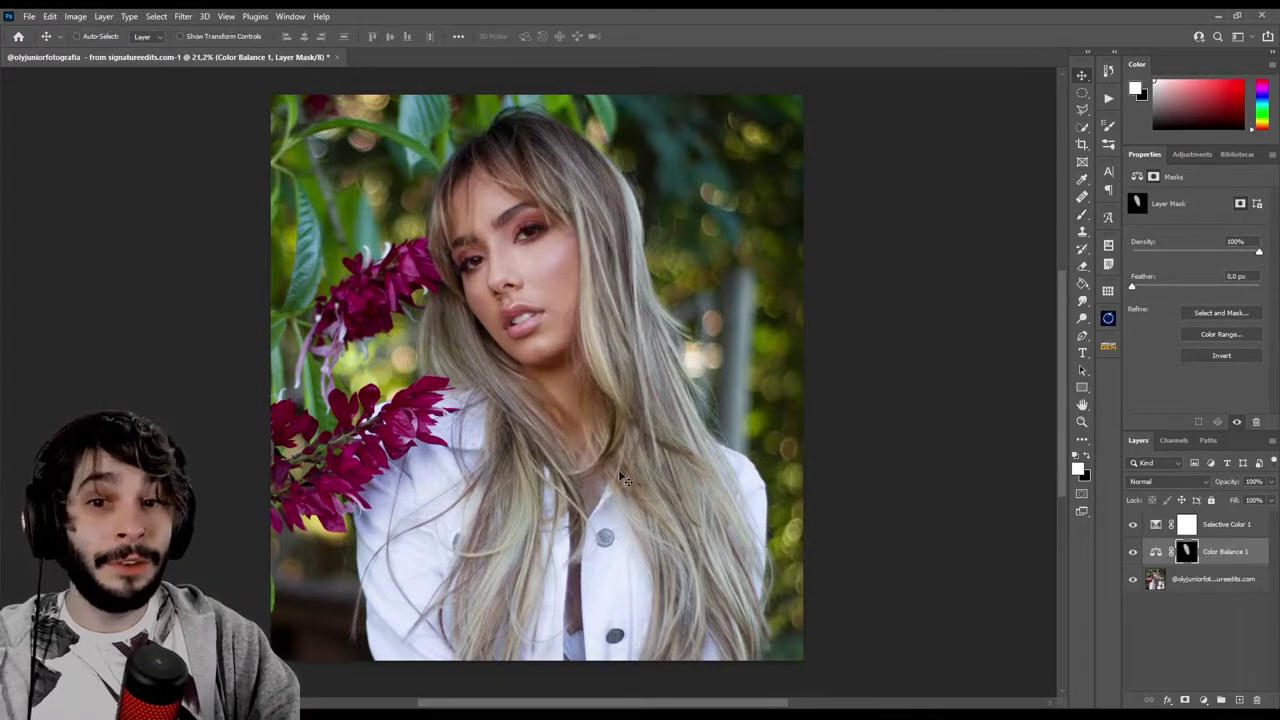
{"action": "scroll", "coordinate": [720, 465], "scroll_direction": "down", "scroll_amount": 1}
{"action": "scroll", "coordinate": [578, 392], "scroll_direction": "up", "scroll_amount": 1}
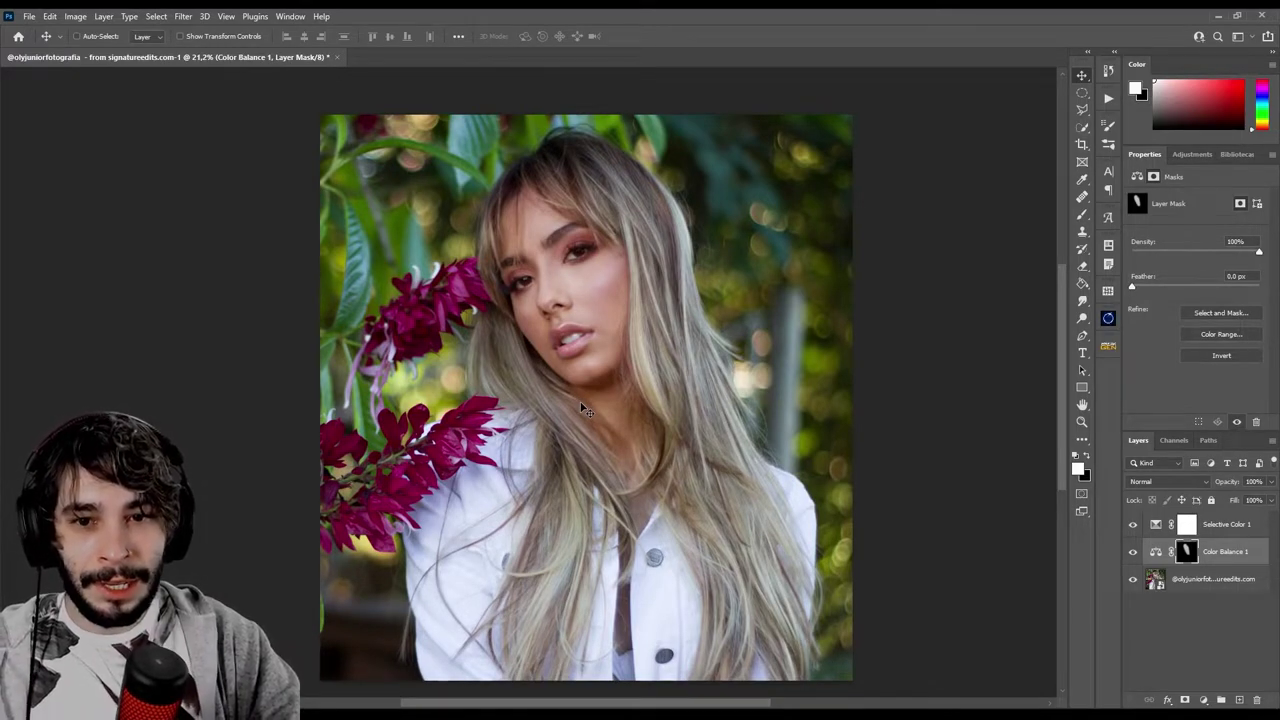
{"action": "right_click", "coordinate": [1186, 553]}
Step: Delete the Color Balance mask and try a Skin Tones Color Range, then cancel
{"action": "left_click", "coordinate": [1183, 578]}
{"action": "left_click", "coordinate": [1193, 586]}
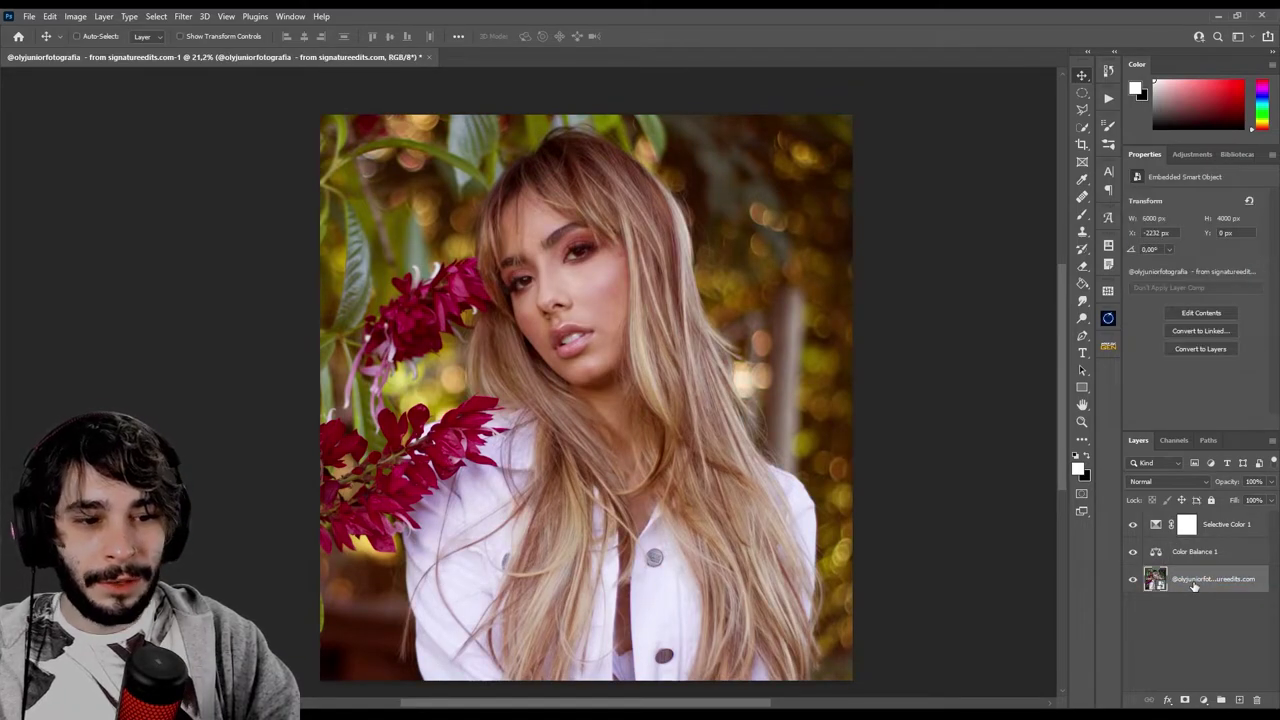
{"action": "left_click", "coordinate": [156, 16]}
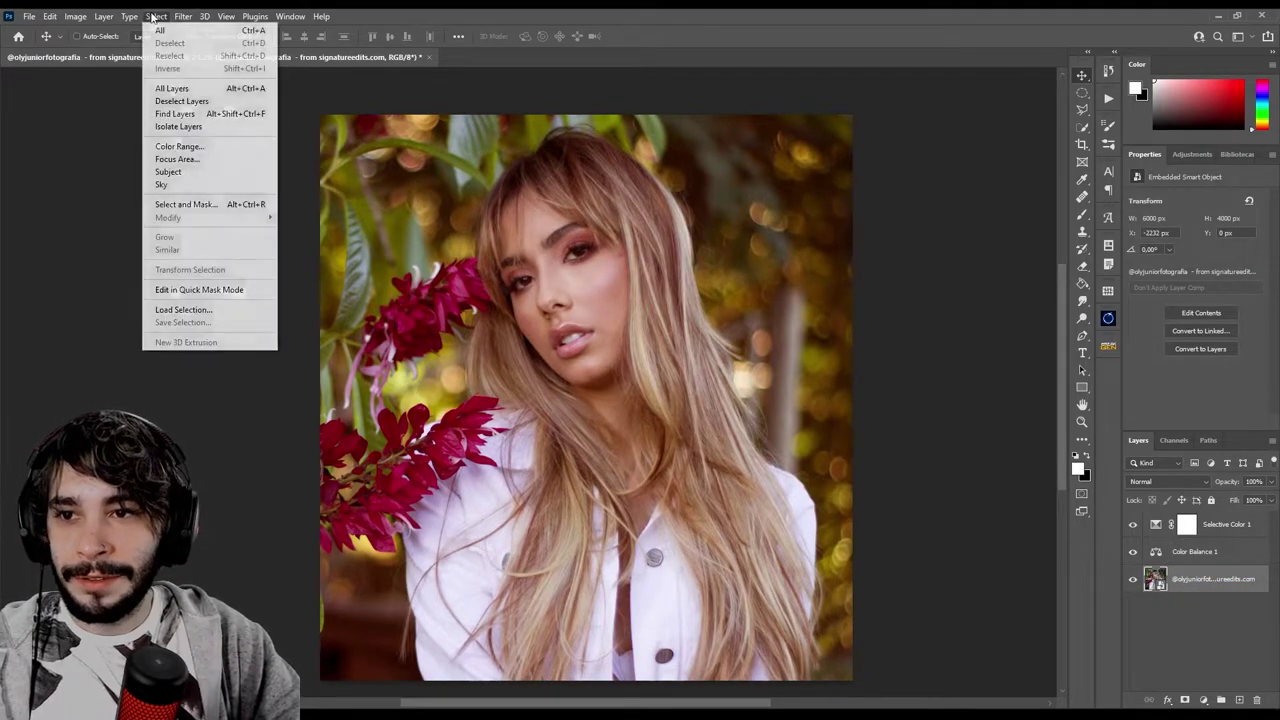
{"action": "left_click", "coordinate": [180, 147]}
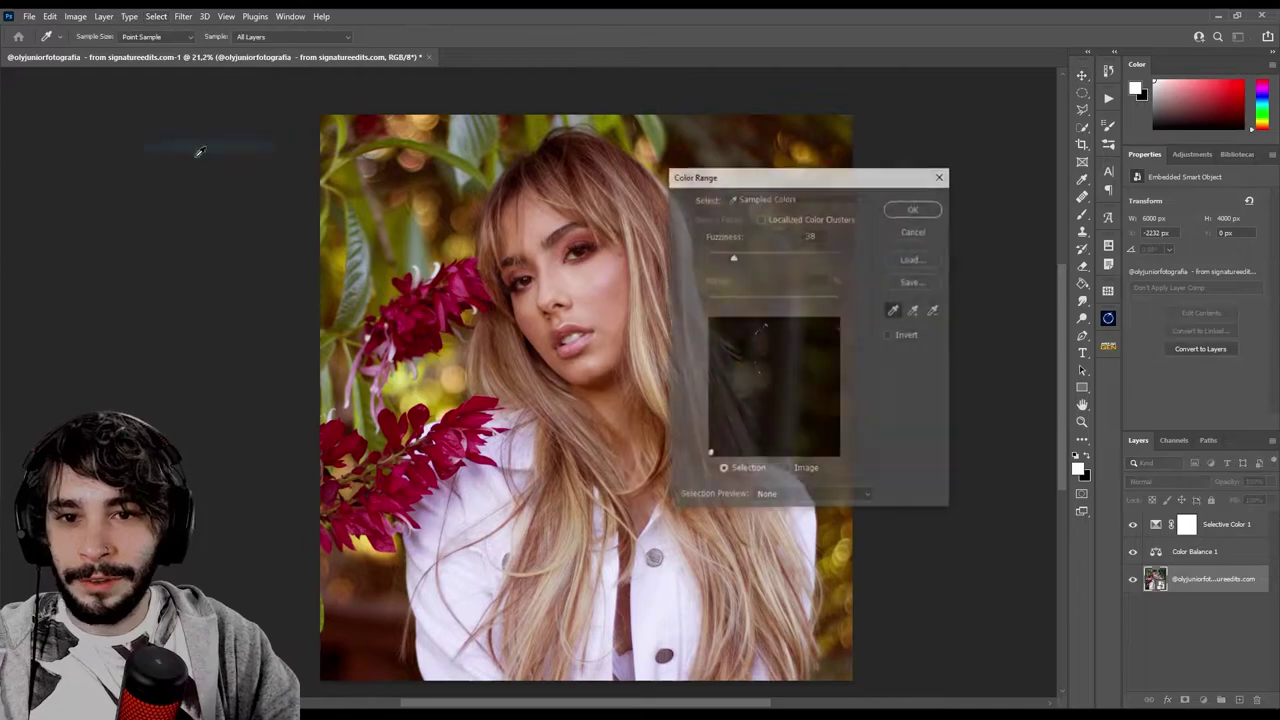
{"action": "left_click", "coordinate": [796, 200]}
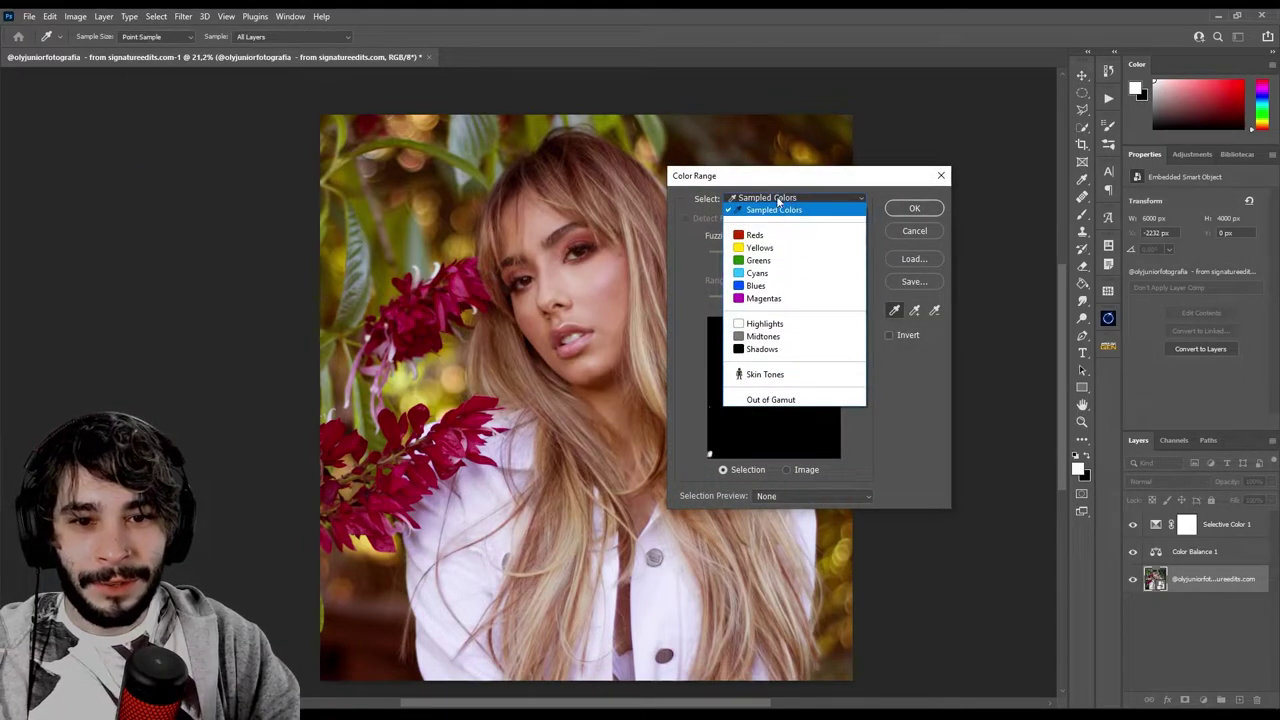
{"action": "left_click", "coordinate": [785, 376]}
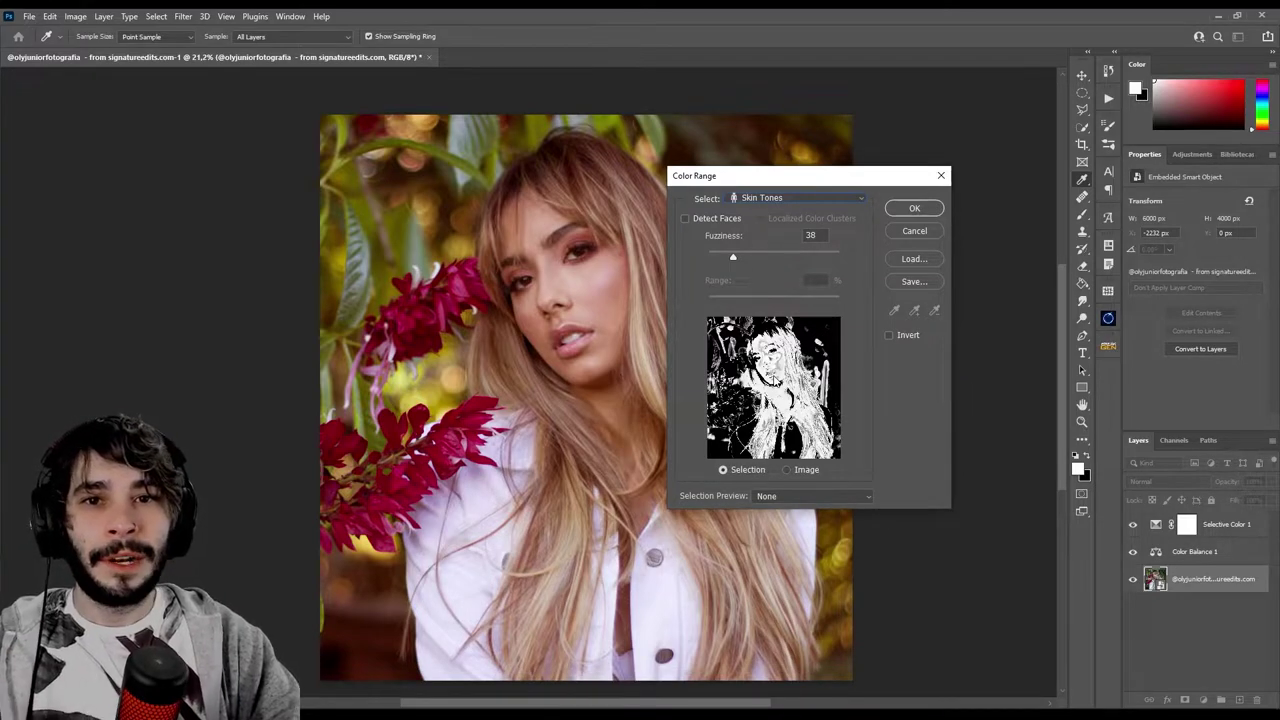
{"action": "left_click", "coordinate": [912, 232]}
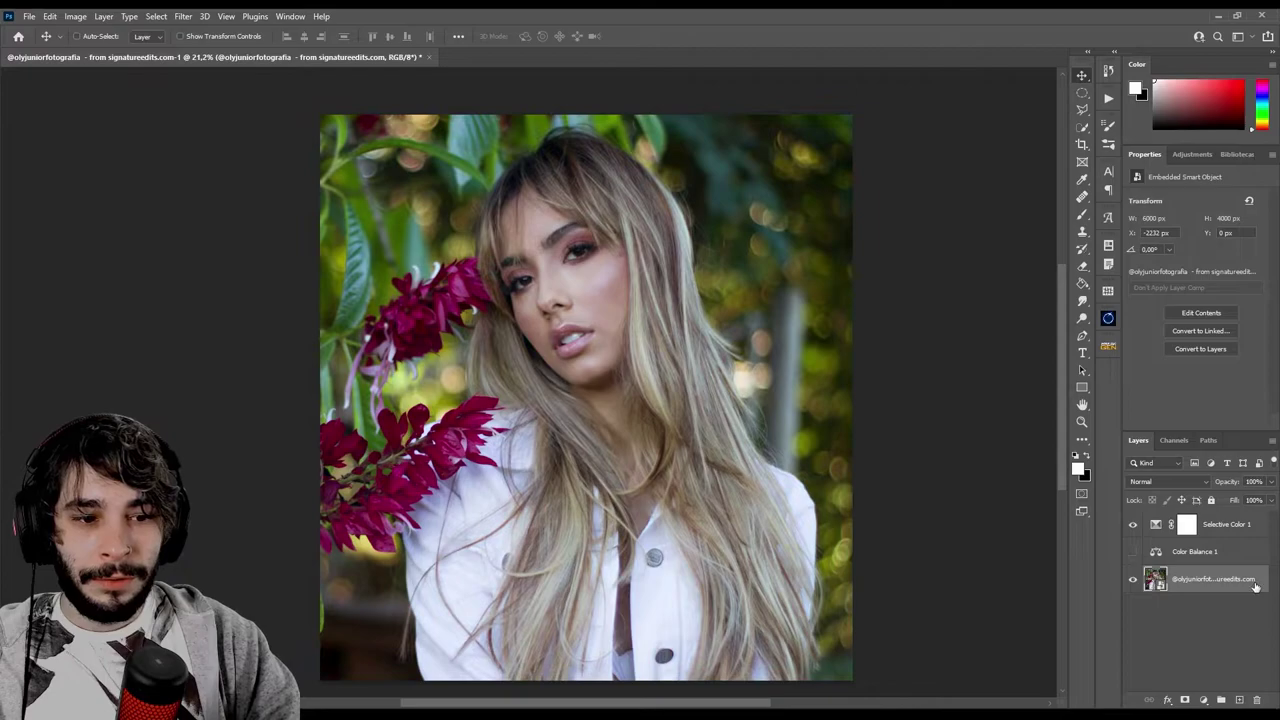
Step: Select the skin with Color Range set to Skin Tones and Detect Faces
{"action": "left_click", "coordinate": [156, 16]}
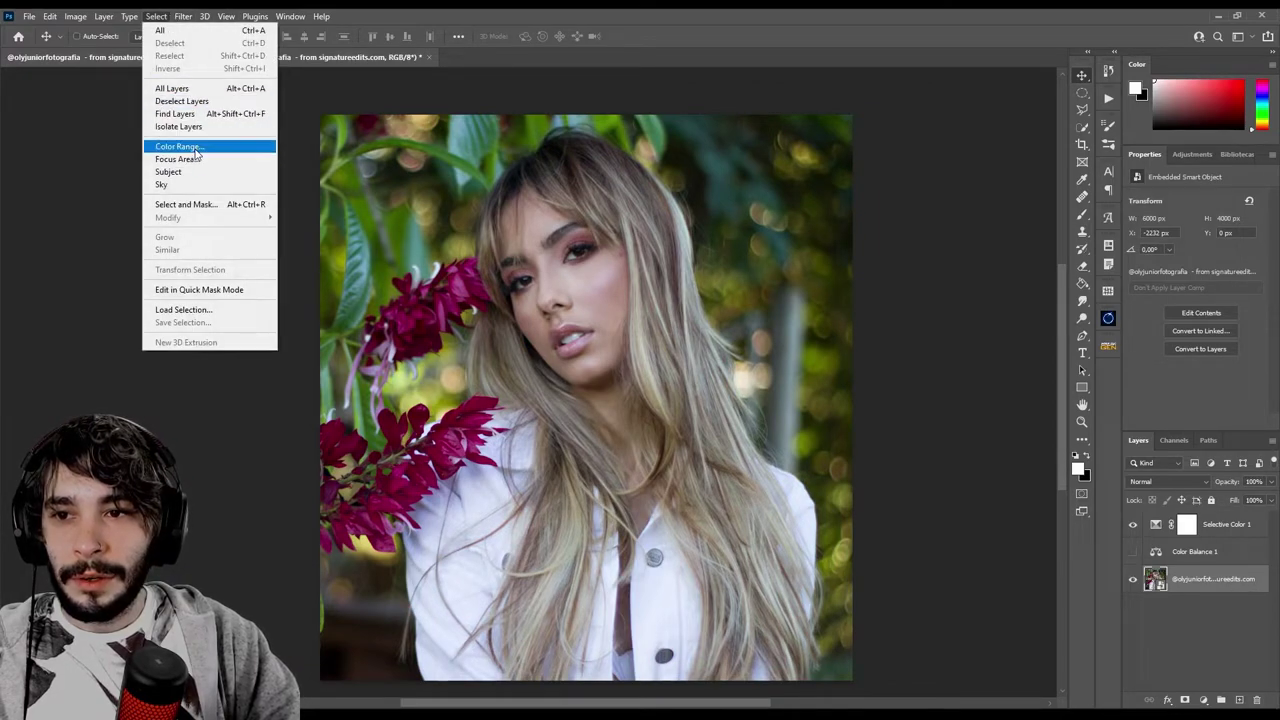
{"action": "left_click", "coordinate": [180, 151]}
{"action": "left_click", "coordinate": [773, 199]}
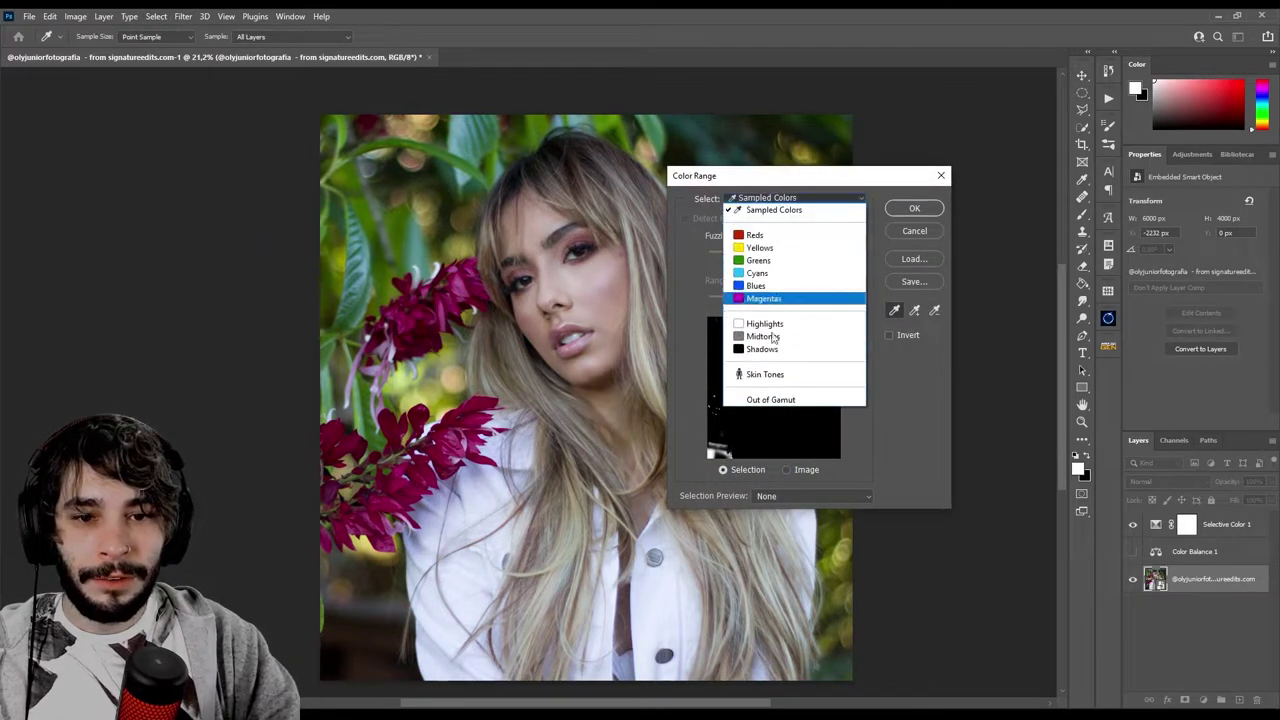
{"action": "left_click", "coordinate": [766, 371]}
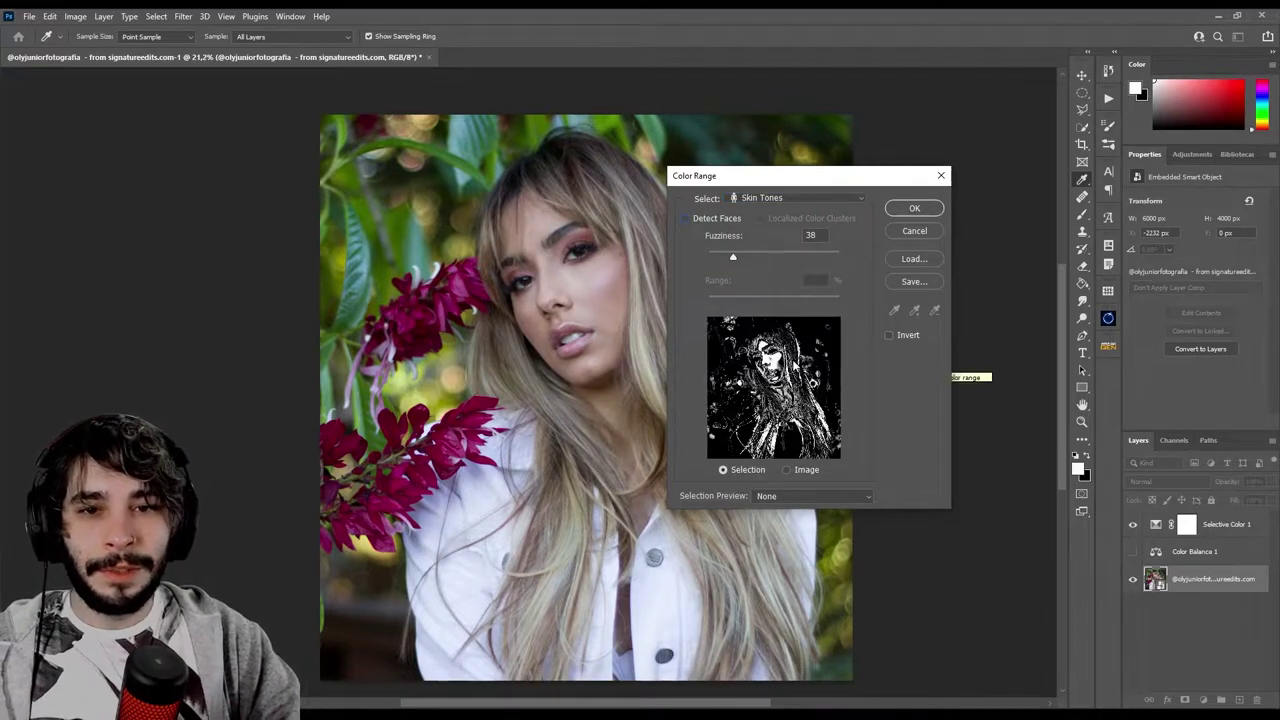
{"action": "left_click", "coordinate": [685, 218]}
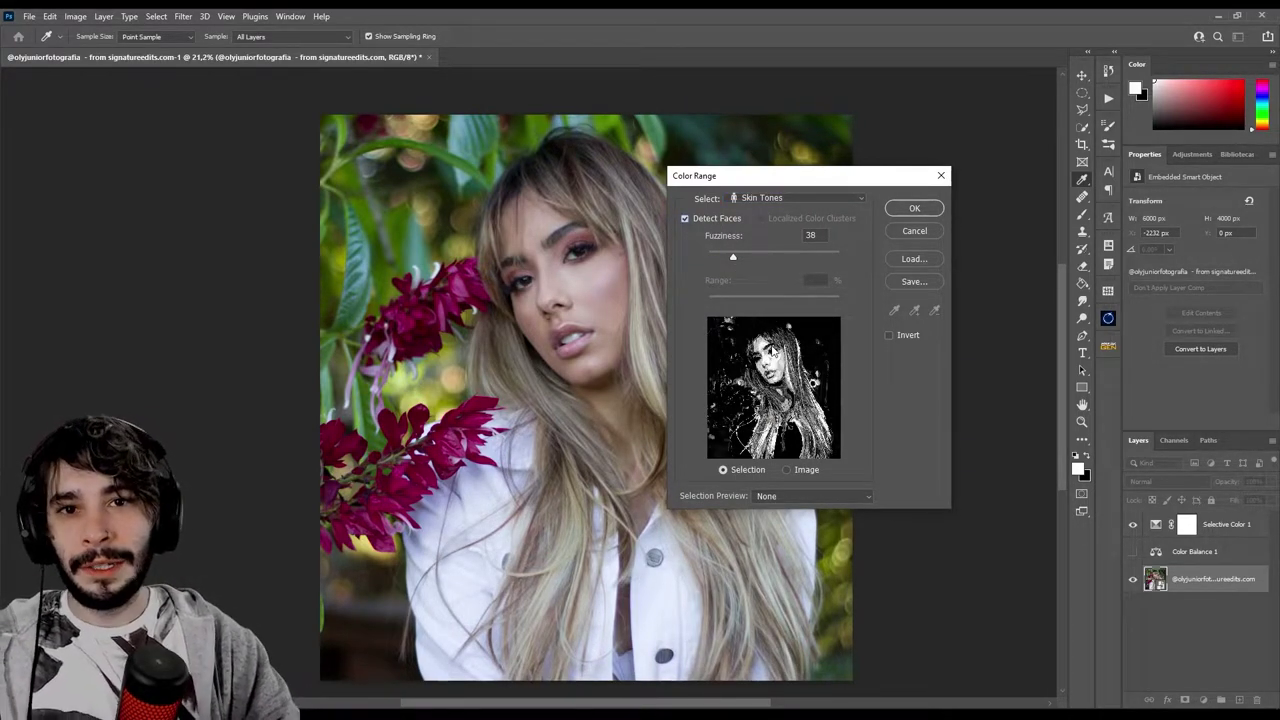
{"action": "left_click", "coordinate": [907, 208]}
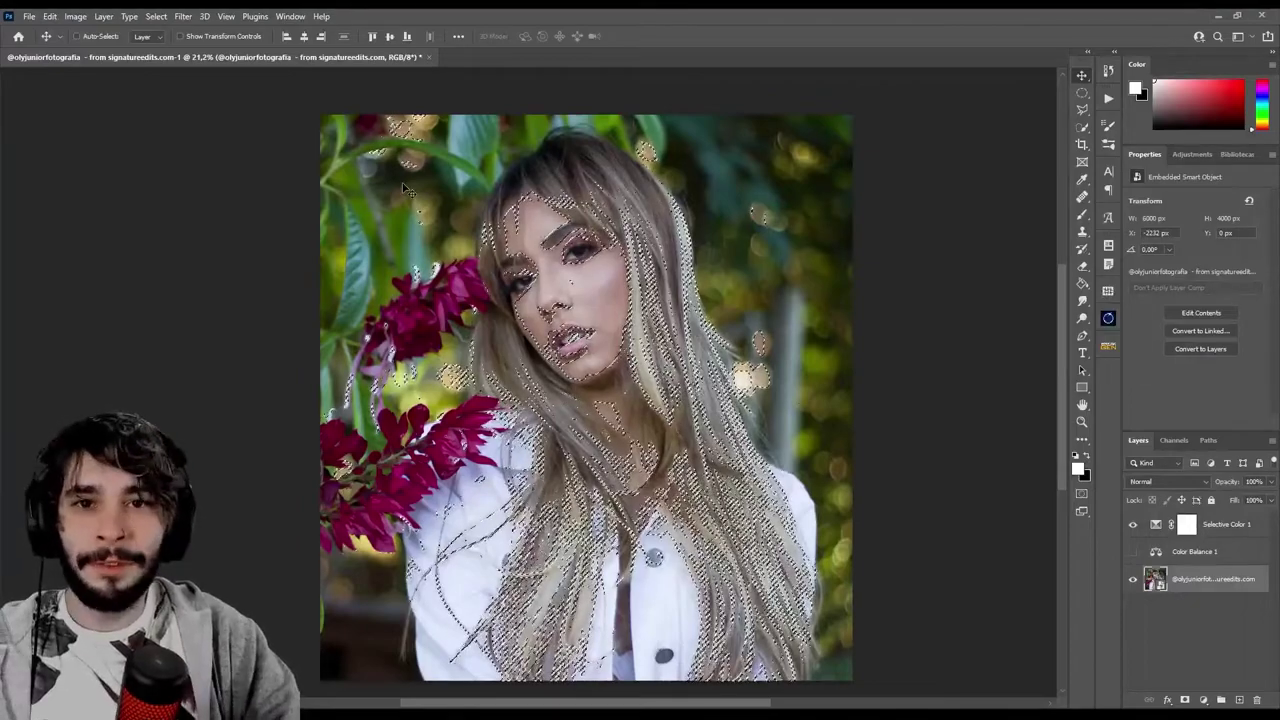
Step: Turn the skin selection into Color Balance 1's mask and compare it on and off
{"action": "left_click", "coordinate": [1133, 553]}
{"action": "left_click", "coordinate": [1200, 551]}
{"action": "left_click", "coordinate": [1185, 700]}
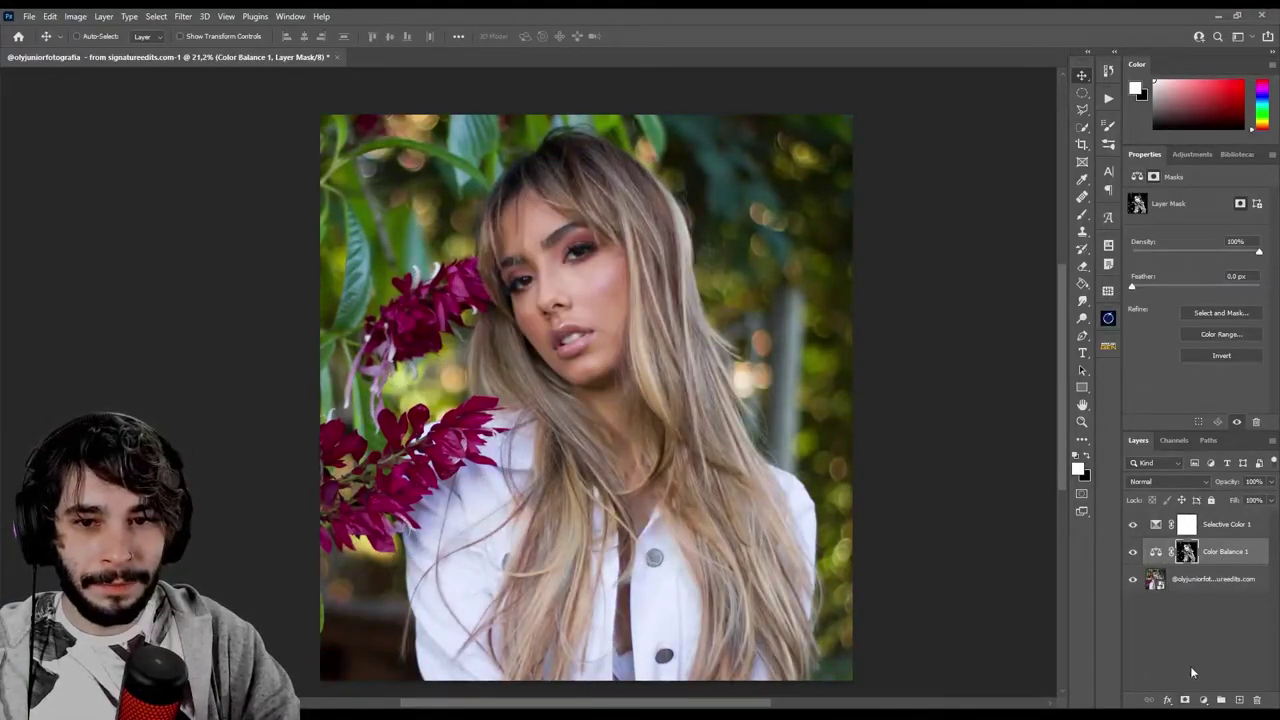
{"action": "left_click", "coordinate": [1133, 553]}
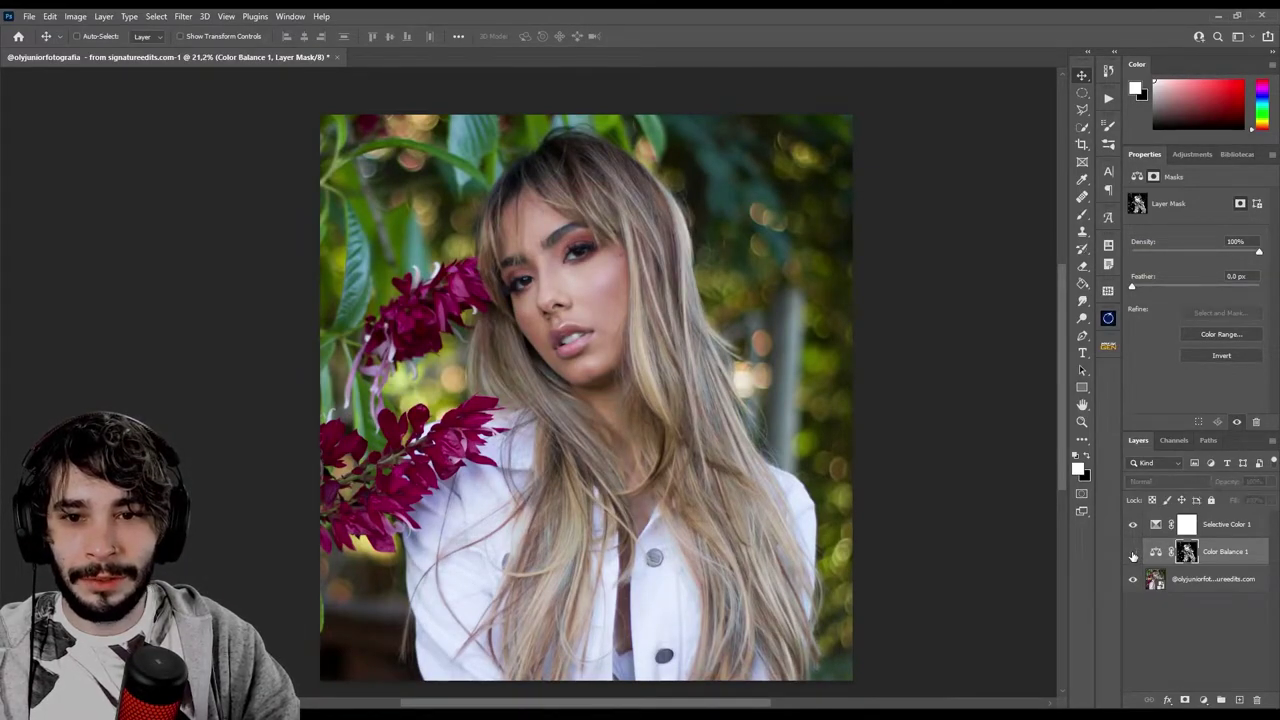
{"action": "left_click", "coordinate": [1133, 553]}
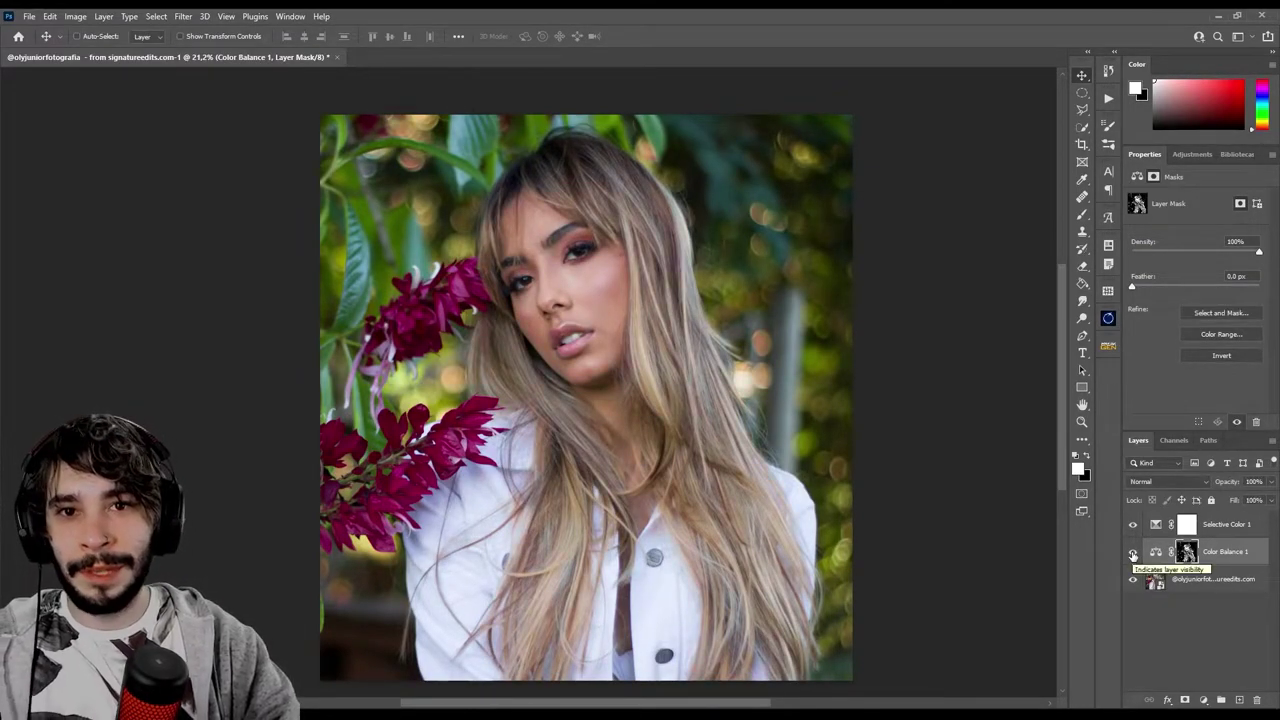
{"action": "left_click", "coordinate": [1186, 552], "text": "alt"}
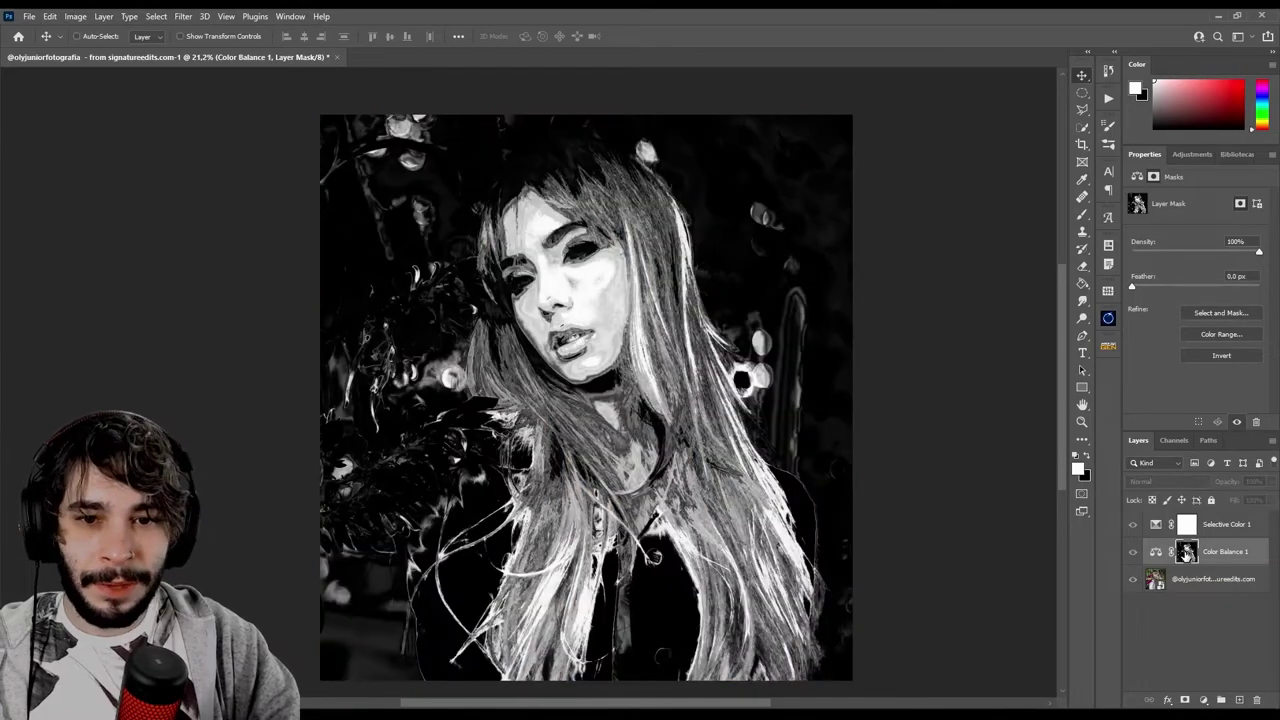
Step: Try painting black over the hair on the mask, then undo it
{"action": "key", "text": "b"}
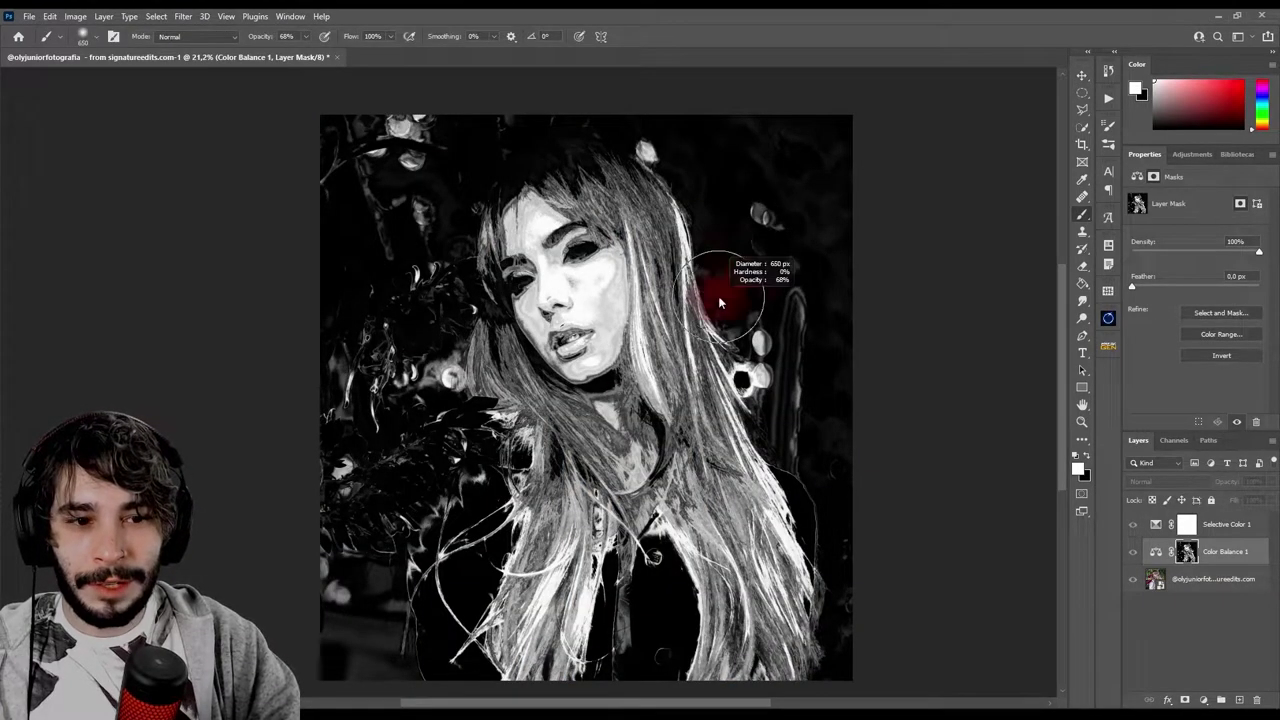
{"action": "key", "text": "x"}
{"action": "mouse_move", "coordinate": [651, 137]}
{"action": "left_mouse_down"}
{"action": "mouse_move", "coordinate": [690, 253]}
{"action": "mouse_move", "coordinate": [800, 428]}
{"action": "left_mouse_up"}
{"action": "key", "text": "ctrl+z"}
Step: Burn the hair and the top-left and left foliage darker on the mask
{"action": "left_click", "coordinate": [1082, 319]}
{"action": "right_click", "coordinate": [1081, 322]}
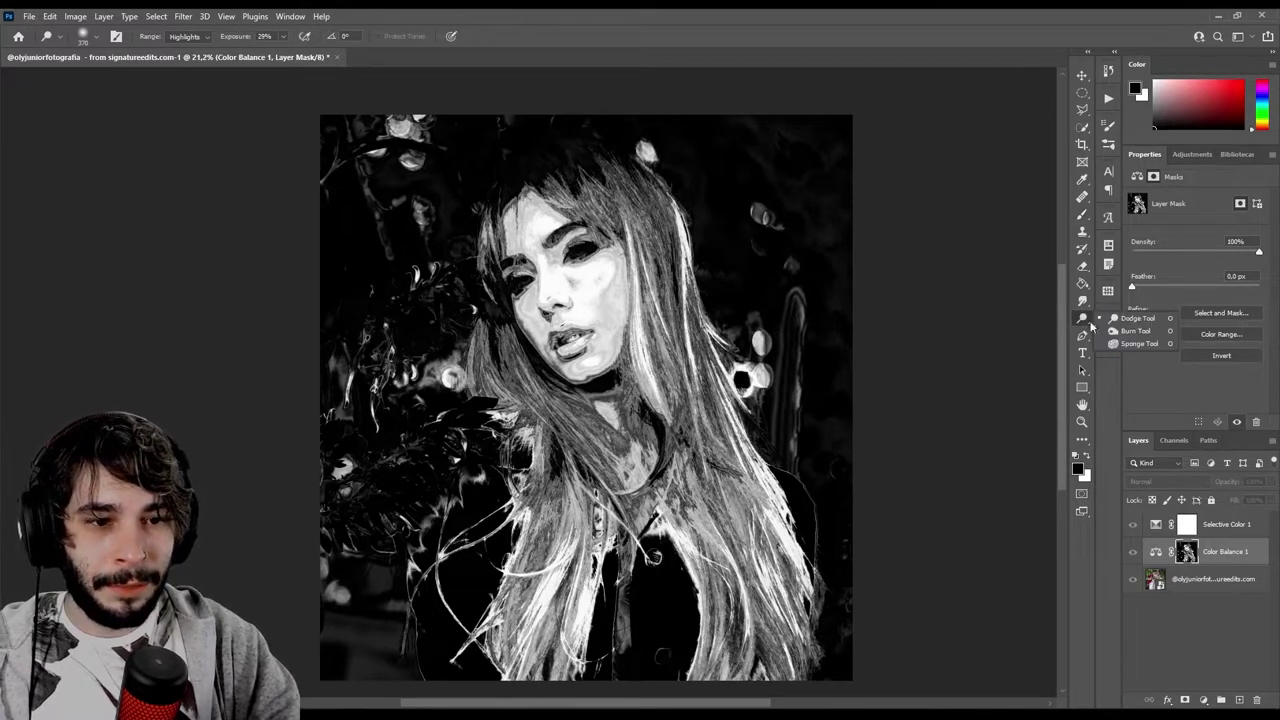
{"action": "left_click", "coordinate": [1120, 334]}
{"action": "mouse_move", "coordinate": [630, 140]}
{"action": "left_mouse_down"}
{"action": "mouse_move", "coordinate": [785, 455]}
{"action": "mouse_move", "coordinate": [823, 366]}
{"action": "mouse_move", "coordinate": [789, 63]}
{"action": "left_mouse_up"}
{"action": "mouse_move", "coordinate": [435, 73]}
{"action": "left_mouse_down"}
{"action": "mouse_move", "coordinate": [423, 114]}
{"action": "mouse_move", "coordinate": [366, 126]}
{"action": "mouse_move", "coordinate": [509, 63]}
{"action": "left_mouse_up"}
{"action": "mouse_move", "coordinate": [429, 199]}
{"action": "left_mouse_down"}
{"action": "mouse_move", "coordinate": [400, 300]}
{"action": "mouse_move", "coordinate": [314, 357]}
{"action": "left_mouse_up"}
{"action": "key", "text": "v"}
{"action": "left_click", "coordinate": [1225, 552]}
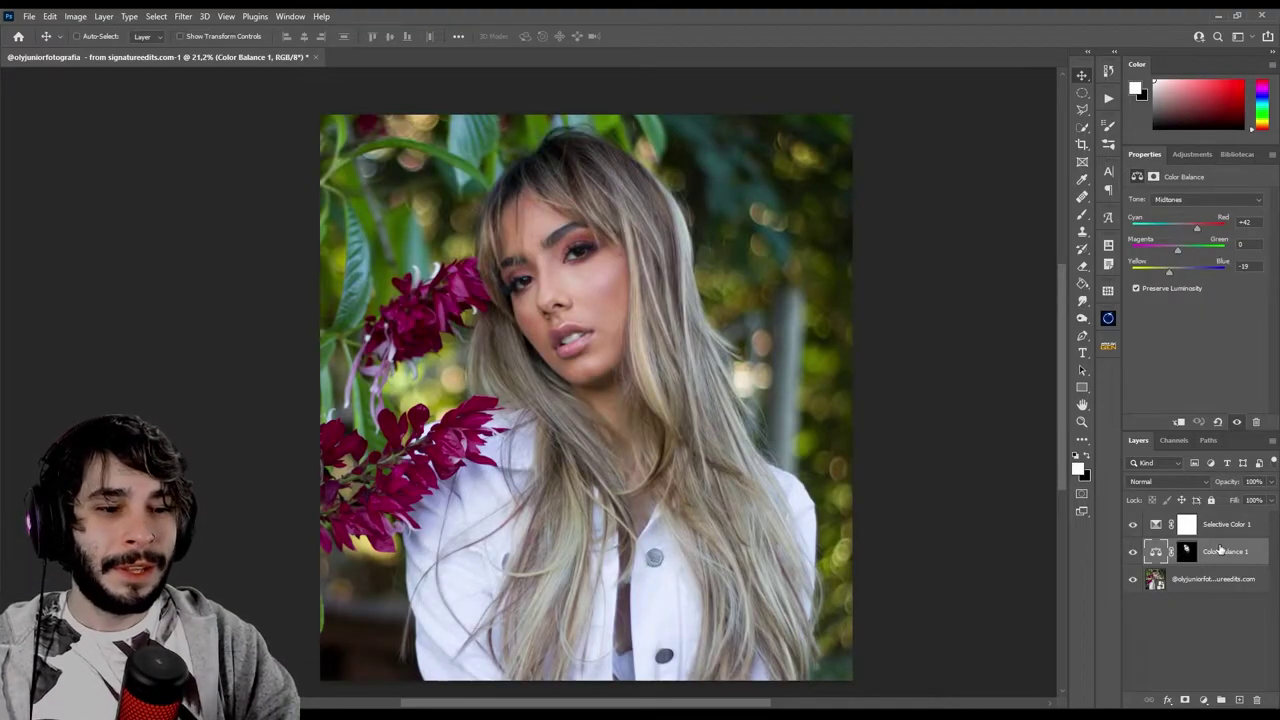
Step: Add a Curves layer masked to the face, lifting Input 151 to Output 158
{"action": "left_click", "coordinate": [1190, 556], "text": "ctrl"}
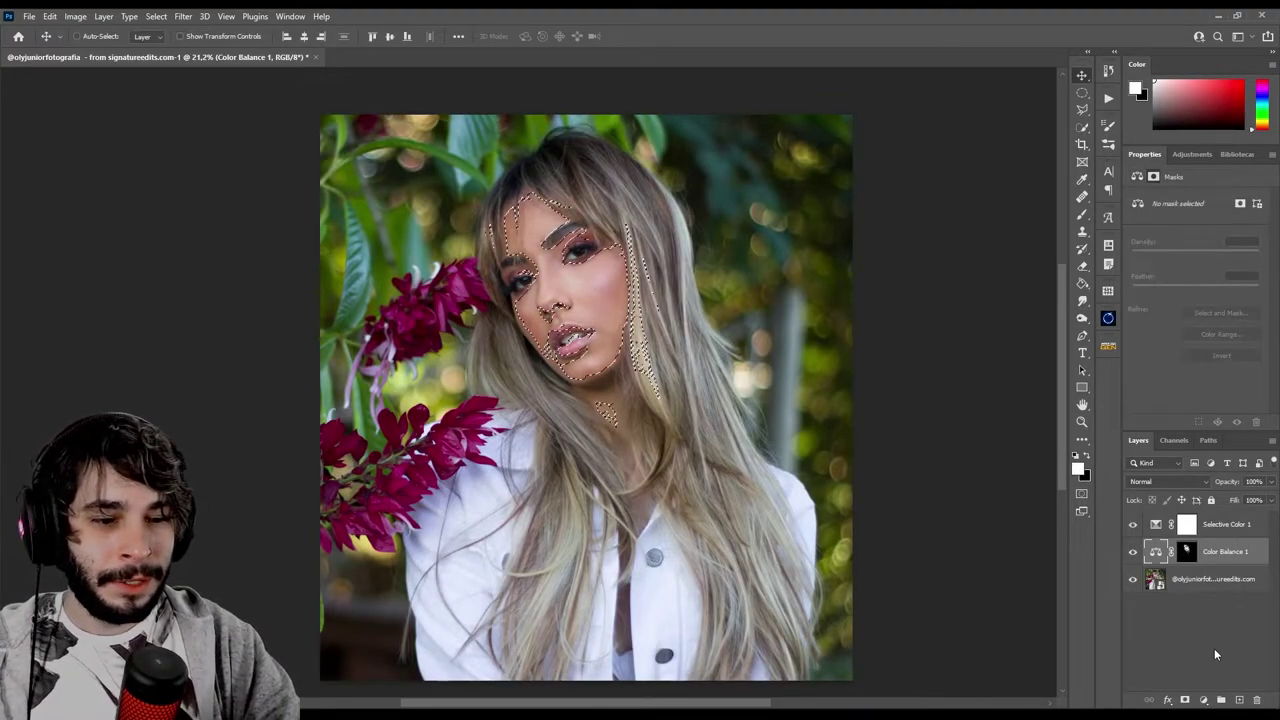
{"action": "left_click", "coordinate": [1203, 700]}
{"action": "left_click", "coordinate": [1192, 537]}
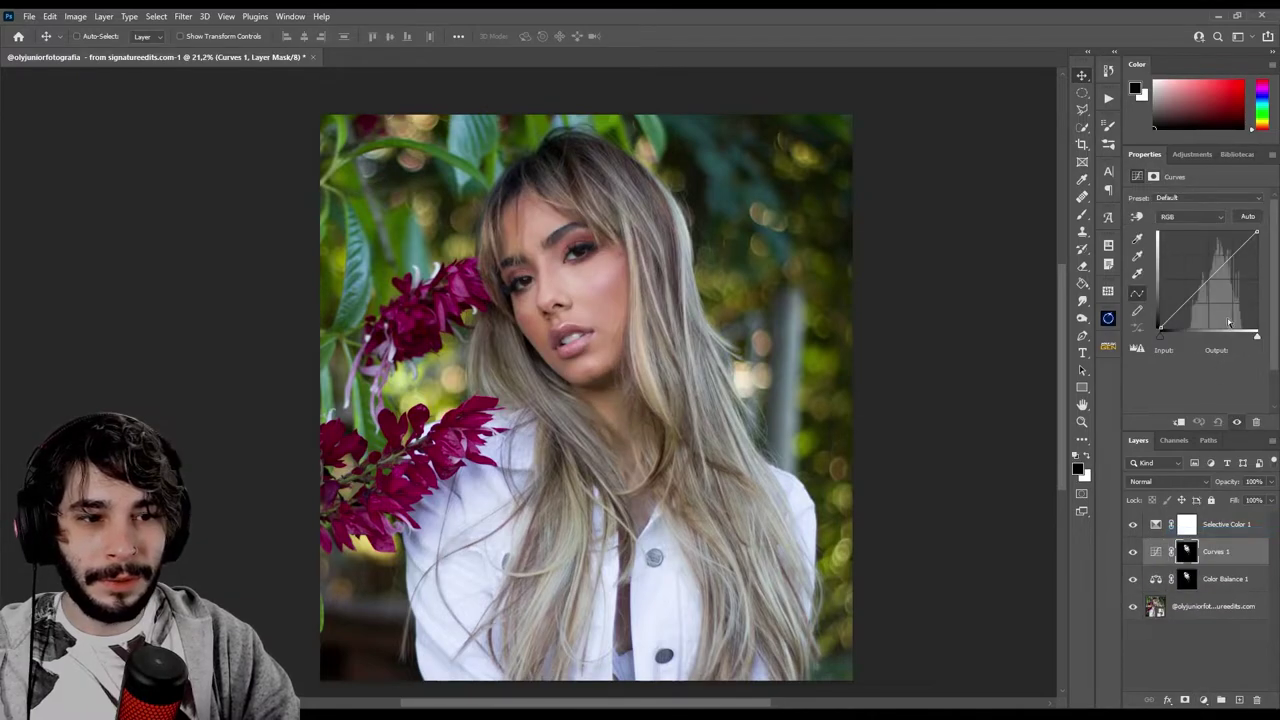
{"action": "left_click_drag", "start_coordinate": [1211, 279], "coordinate": [1218, 268]}
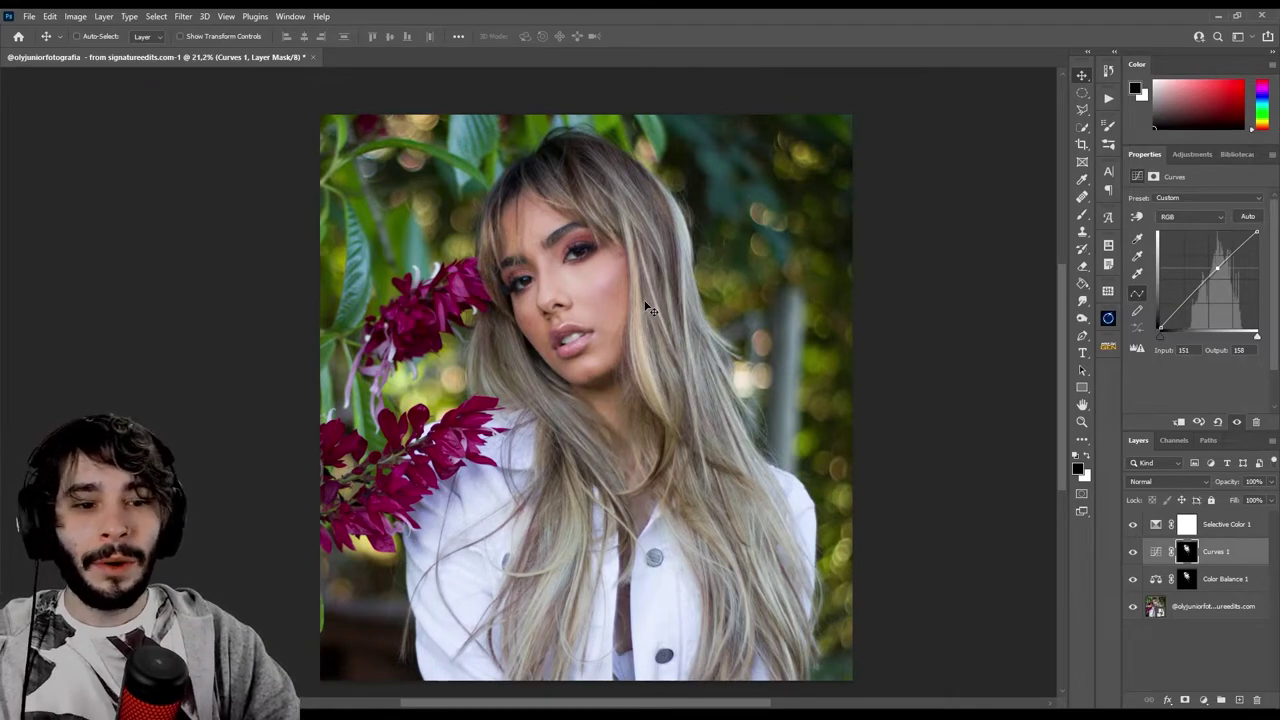
Step: Toggle Curves 1 and Color Balance 1 visibility to compare the brightened face
{"action": "left_click", "coordinate": [1133, 551]}
{"action": "left_click", "coordinate": [1133, 579]}
{"action": "left_click", "coordinate": [1133, 551]}
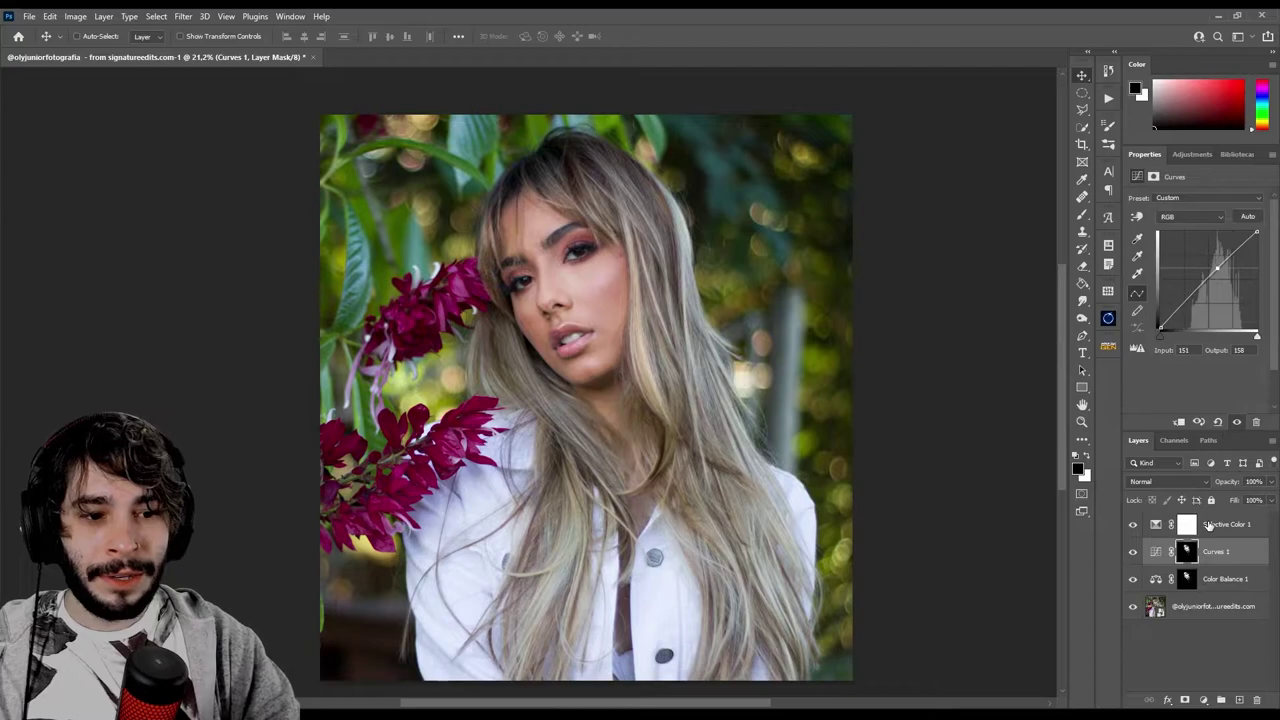
{"action": "left_click", "coordinate": [1208, 526]}
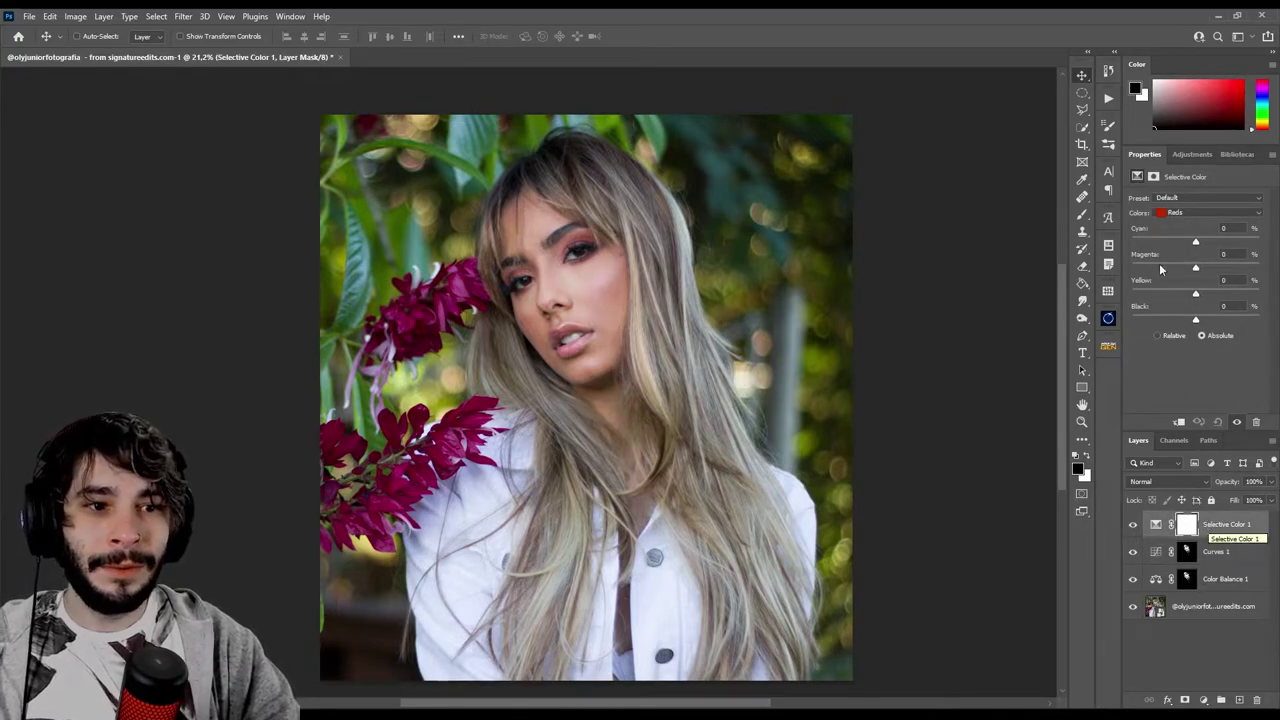
Step: With Colors kept on Reds, pull the Cyan slider down to warm the skin
{"action": "left_click", "coordinate": [1178, 213]}
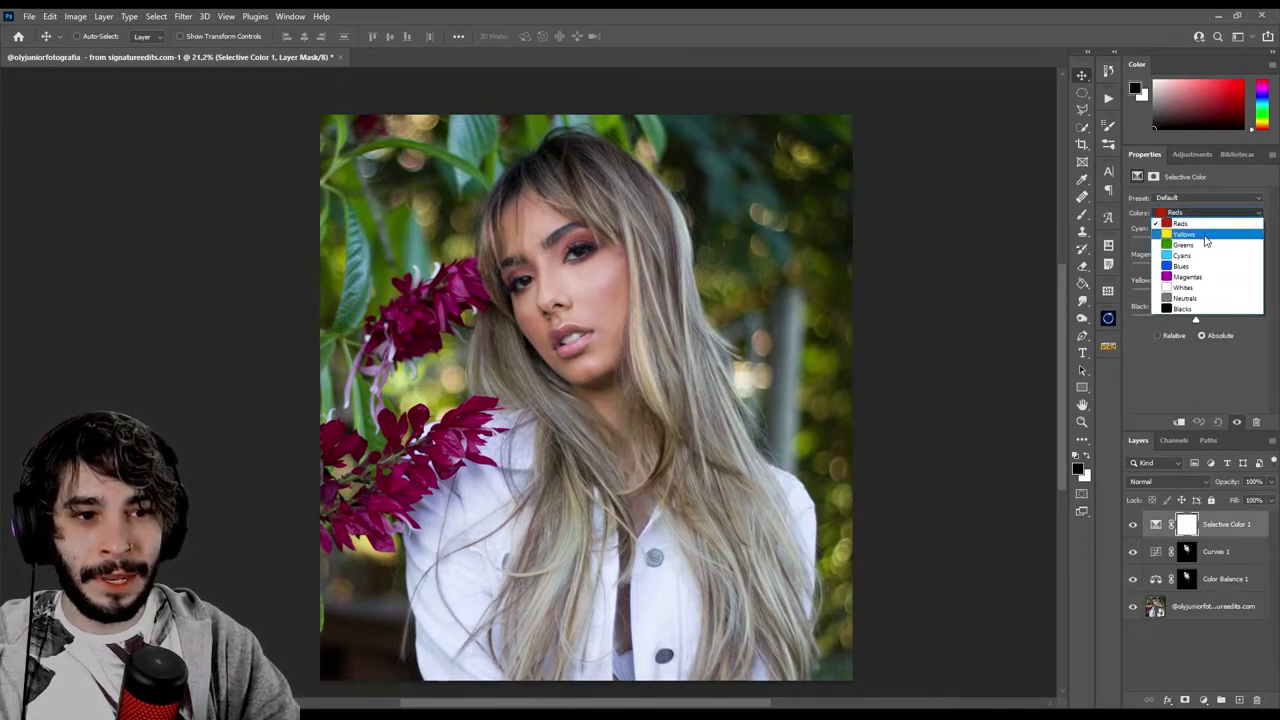
{"action": "left_click", "coordinate": [1172, 225]}
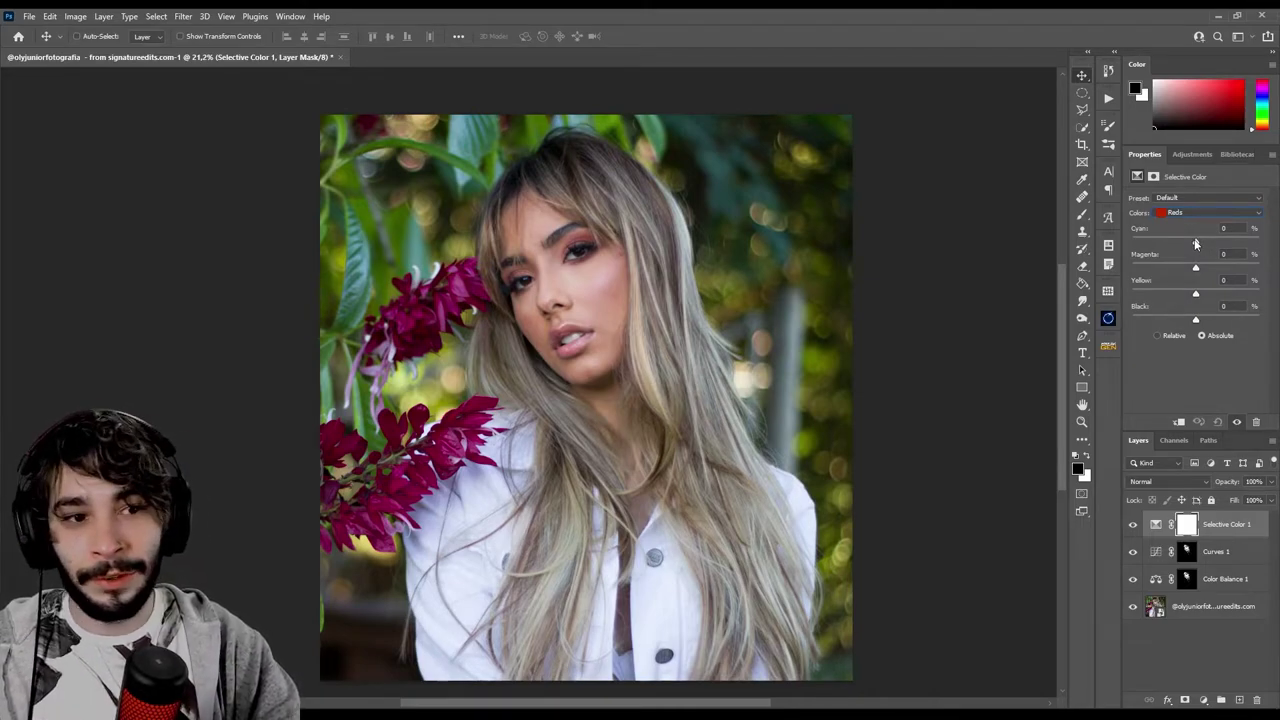
{"action": "left_click_drag", "start_coordinate": [1196, 244], "coordinate": [1227, 245]}
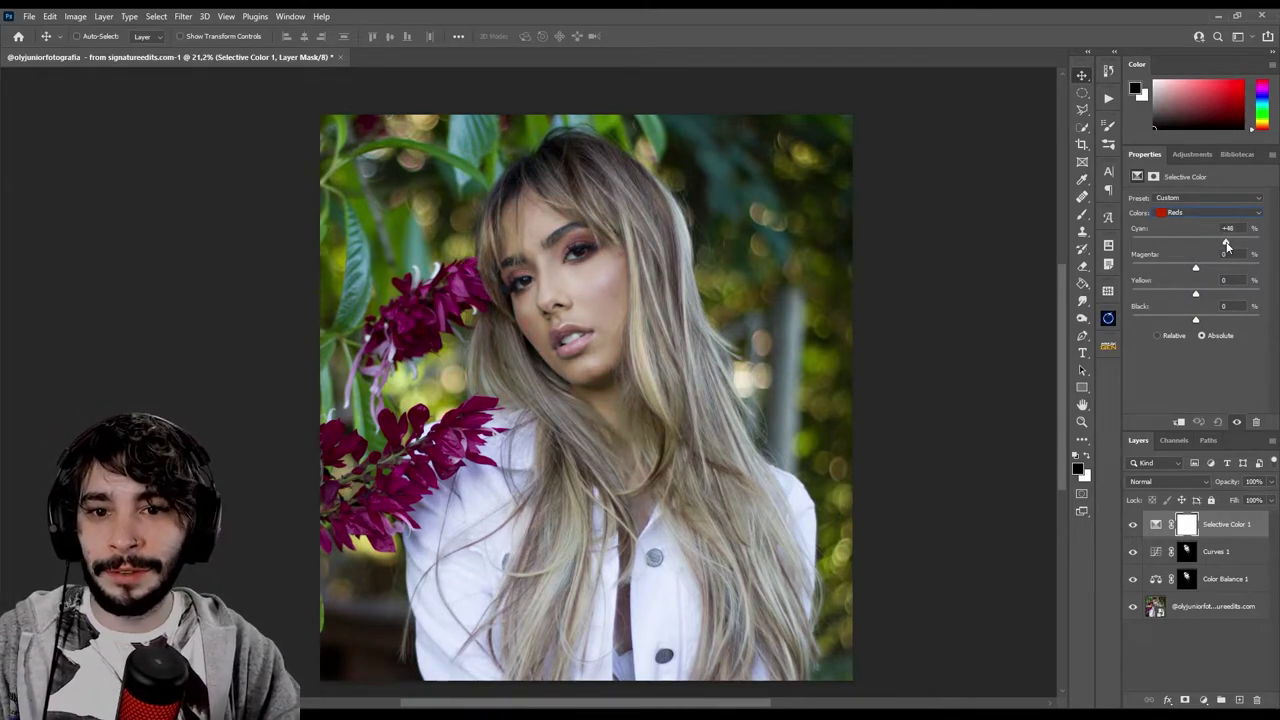
{"action": "left_click_drag", "start_coordinate": [1227, 245], "coordinate": [1163, 244]}
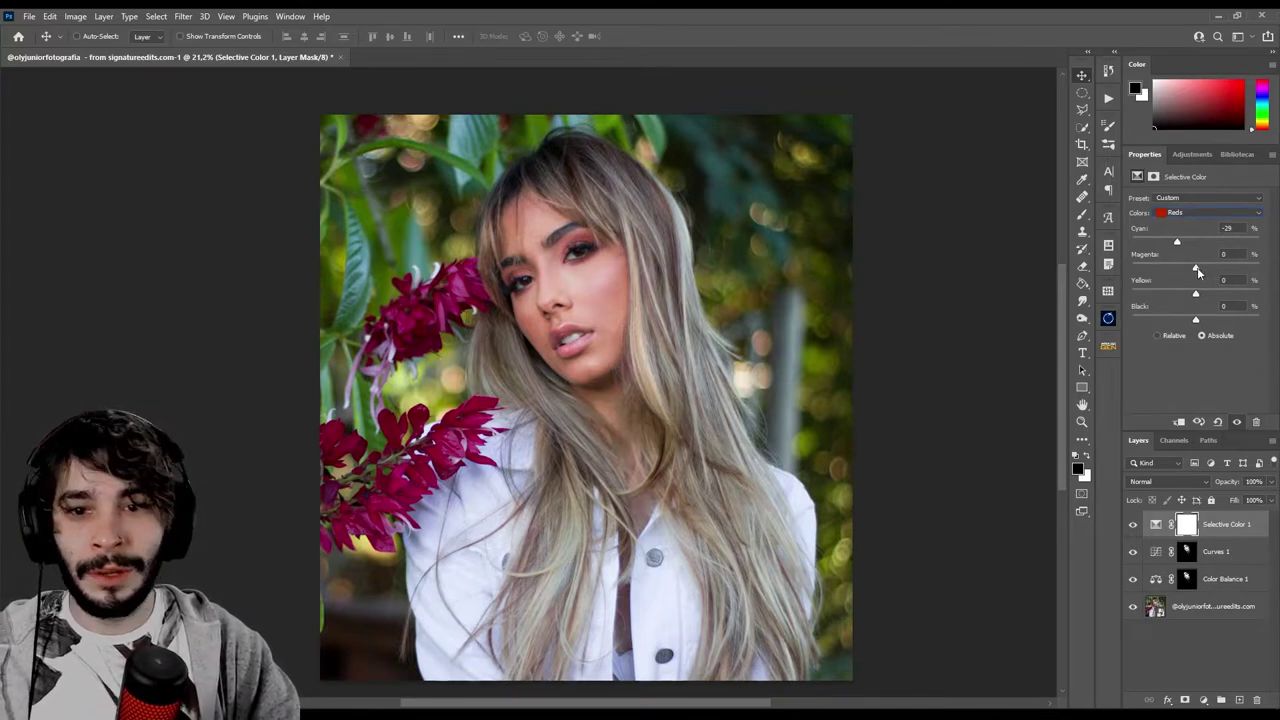
Step: Set Reds to Magenta -13, Yellow +3, Cyan -48, and show the Yellows range
{"action": "left_click_drag", "start_coordinate": [1205, 267], "coordinate": [1183, 271]}
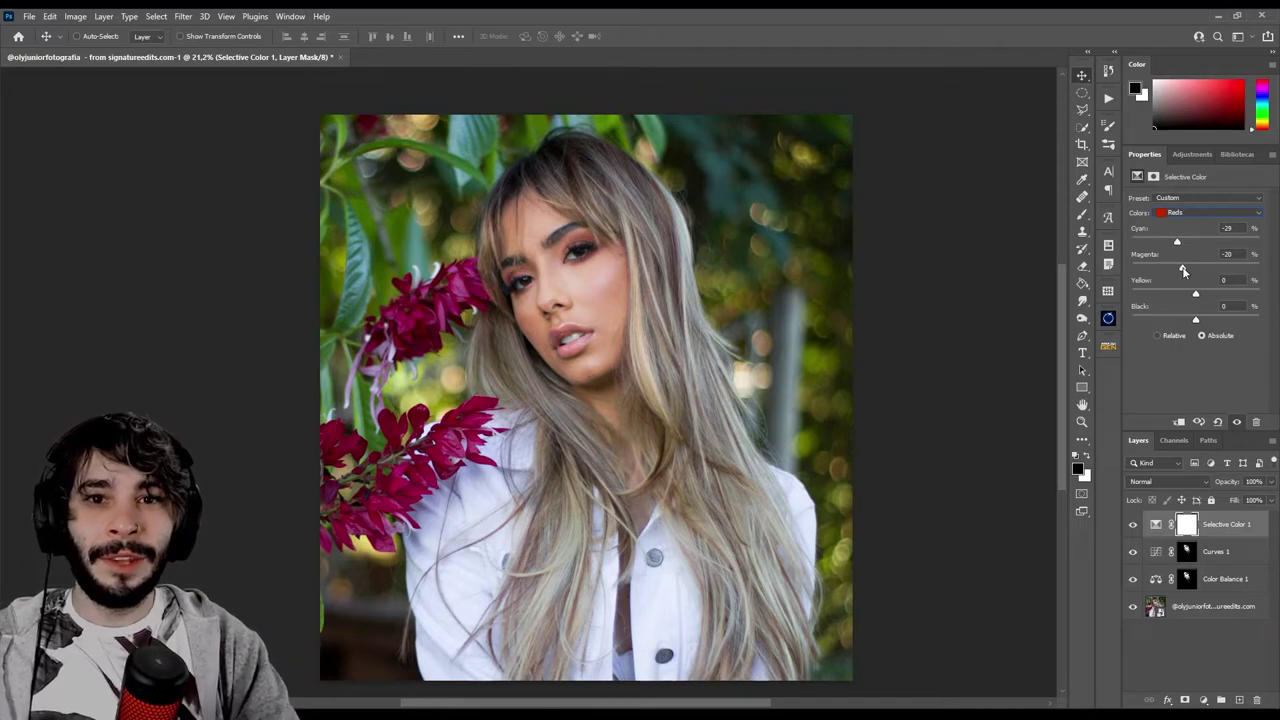
{"action": "left_click_drag", "start_coordinate": [1183, 271], "coordinate": [1188, 271]}
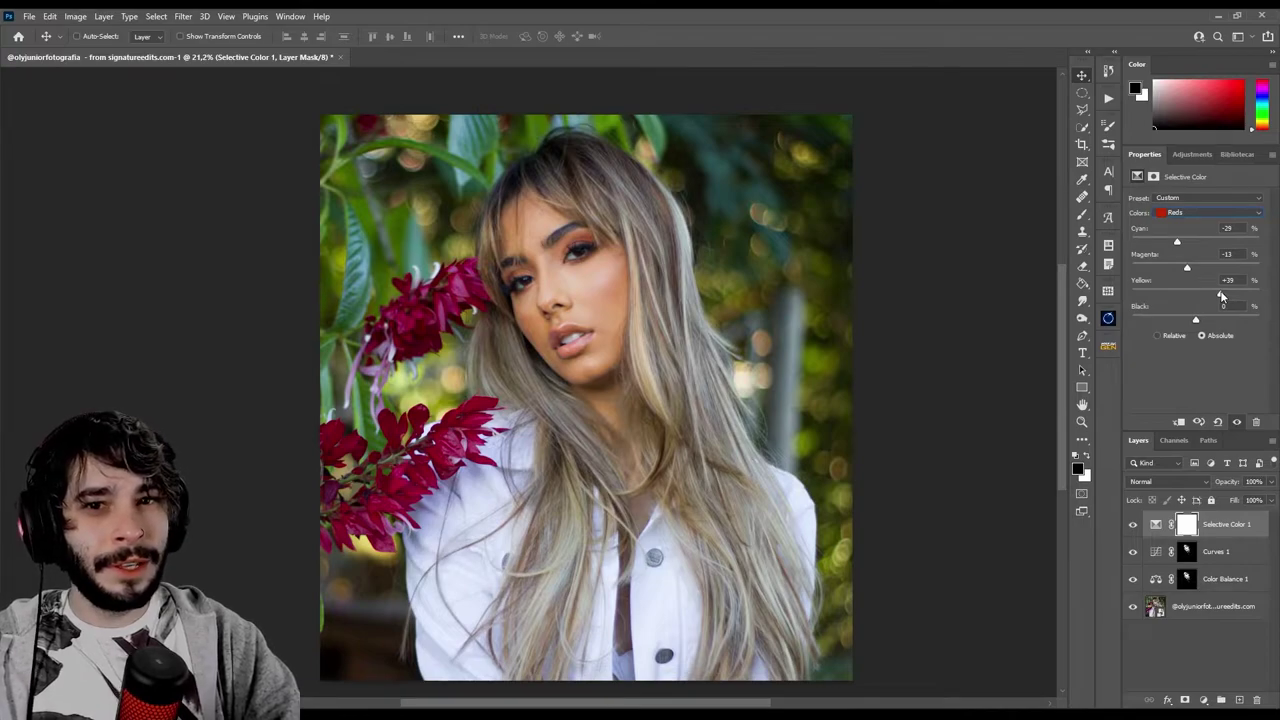
{"action": "left_click_drag", "start_coordinate": [1221, 296], "coordinate": [1198, 295]}
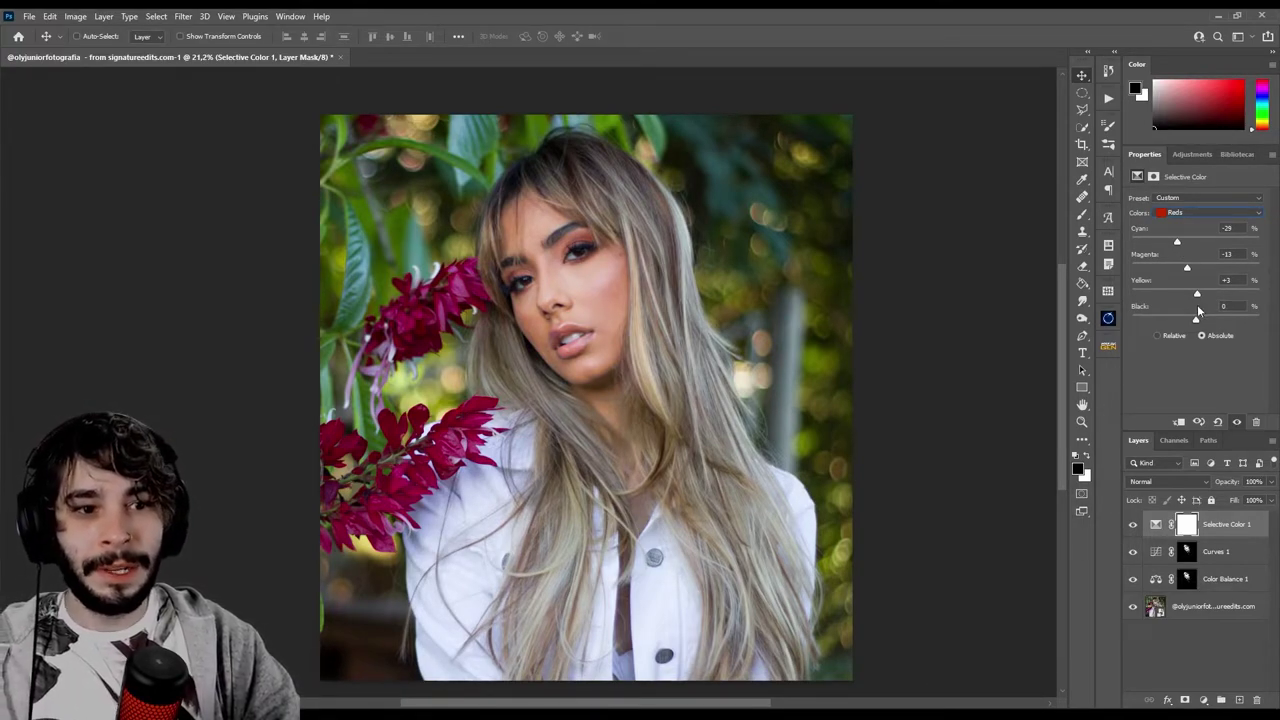
{"action": "left_click_drag", "start_coordinate": [1177, 244], "coordinate": [1165, 246]}
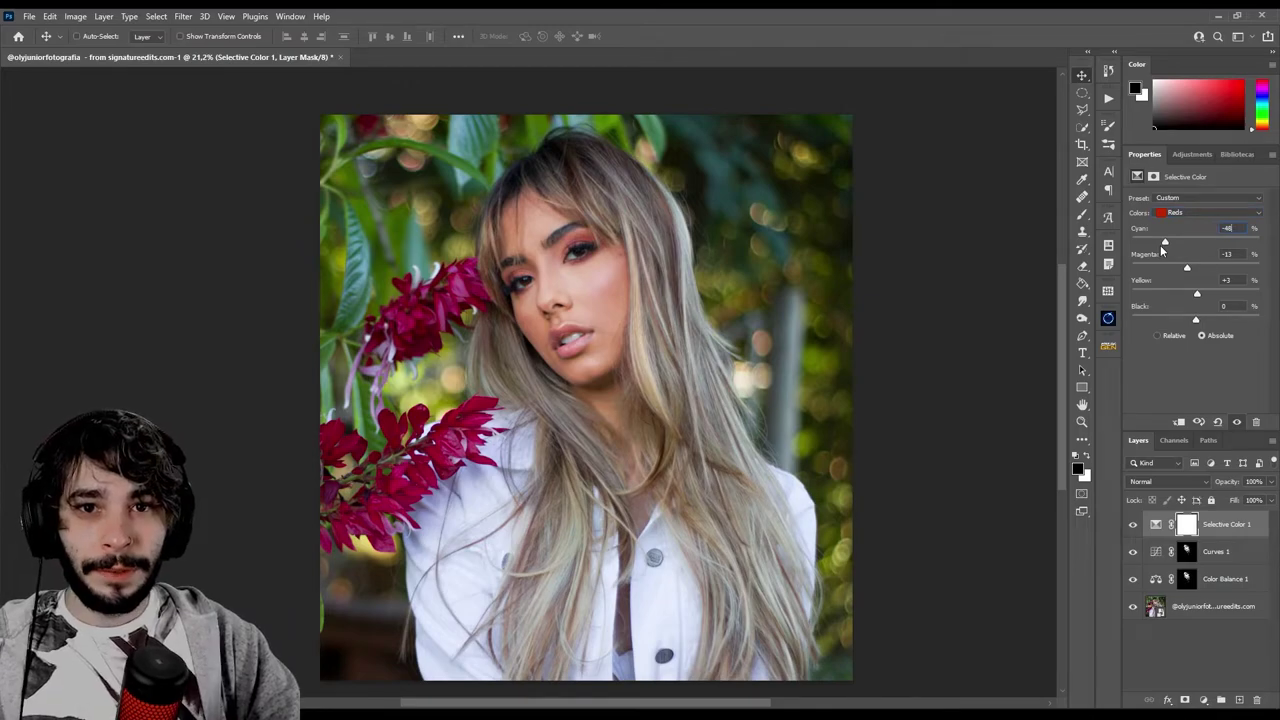
{"action": "left_click", "coordinate": [1170, 212]}
{"action": "left_click", "coordinate": [1182, 234]}
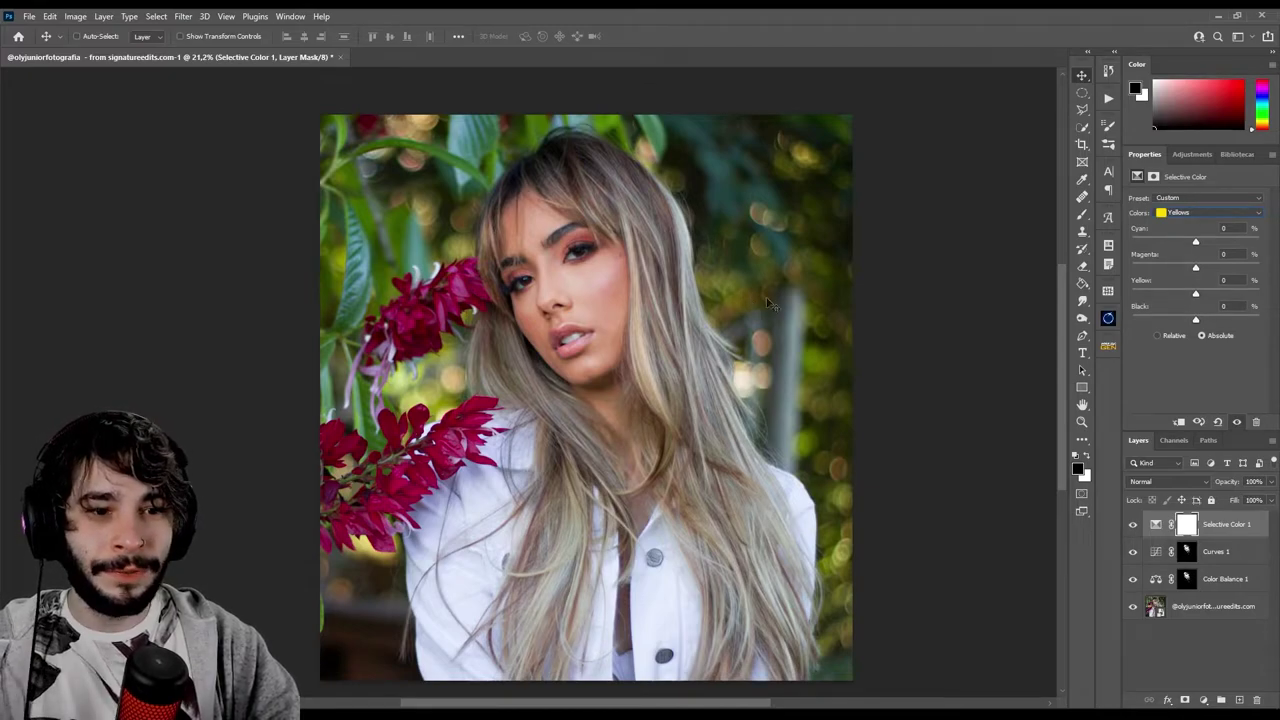
Step: Set Selective Color 1's Yellows to Cyan -29 and Magenta -15, then select Color Balance 1
{"action": "mouse_move", "coordinate": [1196, 246]}
{"action": "left_mouse_down"}
{"action": "mouse_move", "coordinate": [1116, 243]}
{"action": "mouse_move", "coordinate": [1192, 247]}
{"action": "mouse_move", "coordinate": [1120, 248]}
{"action": "mouse_move", "coordinate": [1160, 248]}
{"action": "left_mouse_up"}
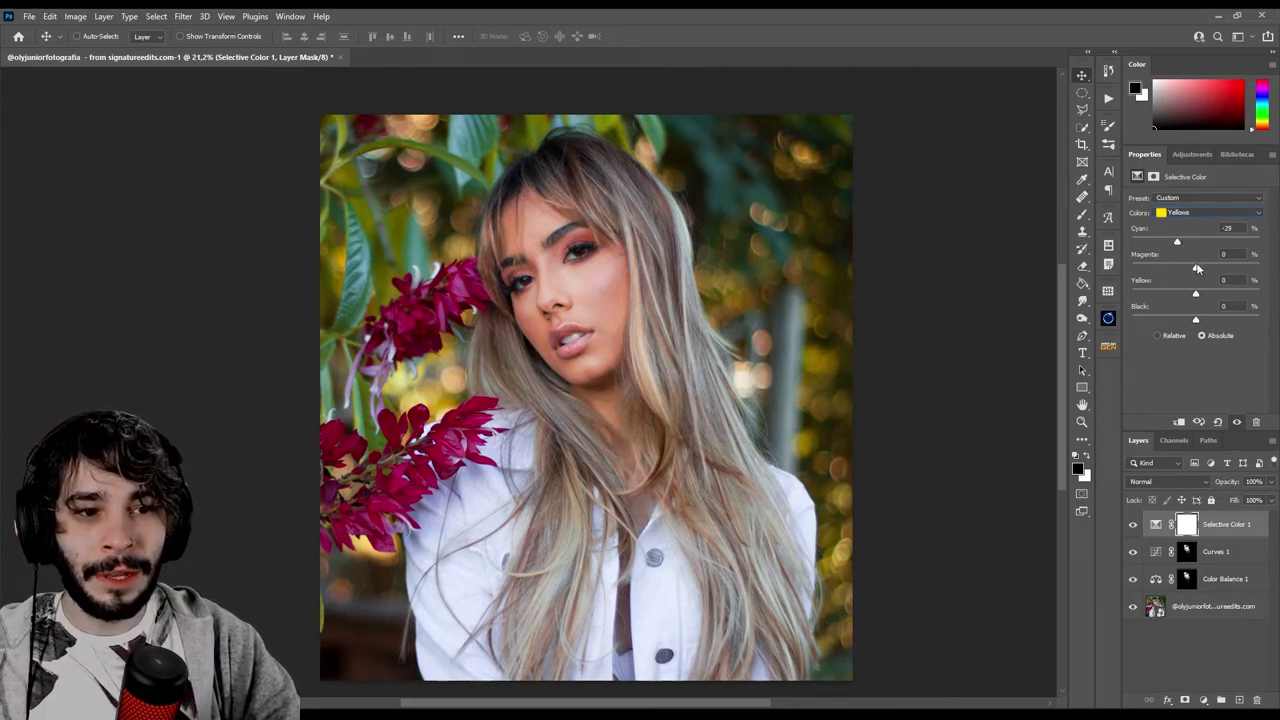
{"action": "mouse_move", "coordinate": [1195, 268]}
{"action": "left_mouse_down"}
{"action": "mouse_move", "coordinate": [1172, 268]}
{"action": "mouse_move", "coordinate": [1187, 277]}
{"action": "left_mouse_up"}
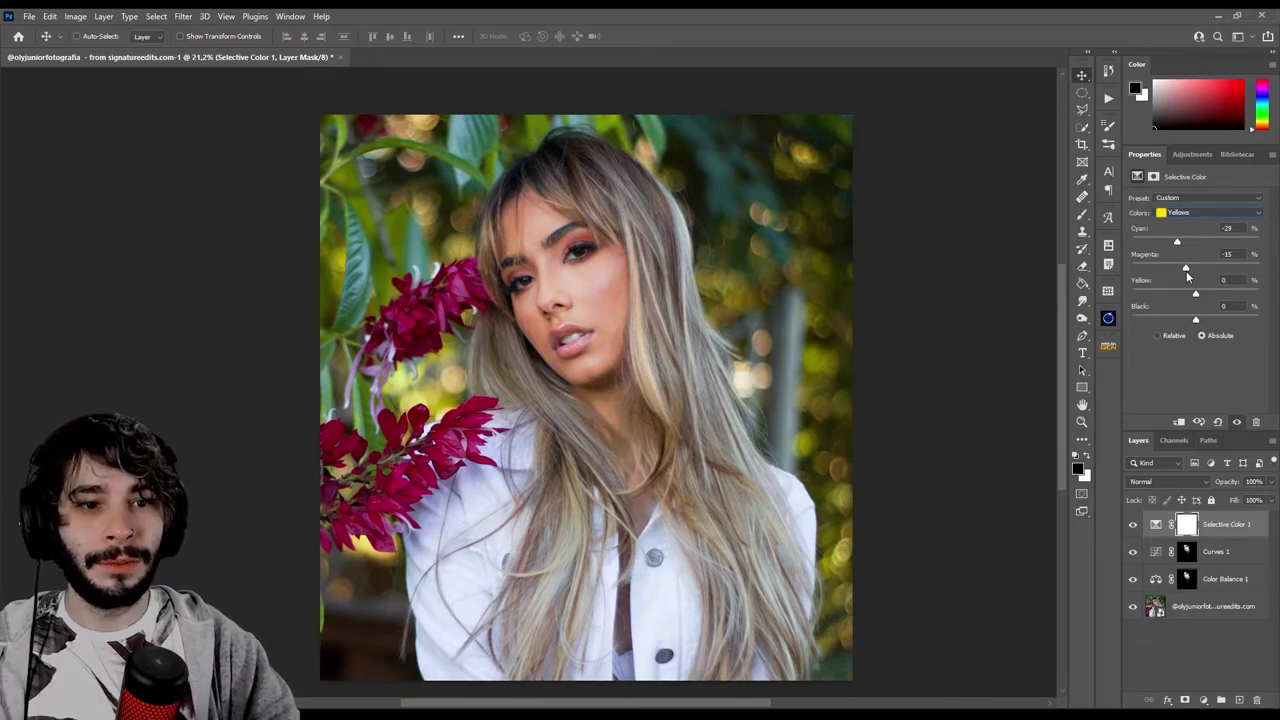
{"action": "left_click", "coordinate": [1228, 580]}
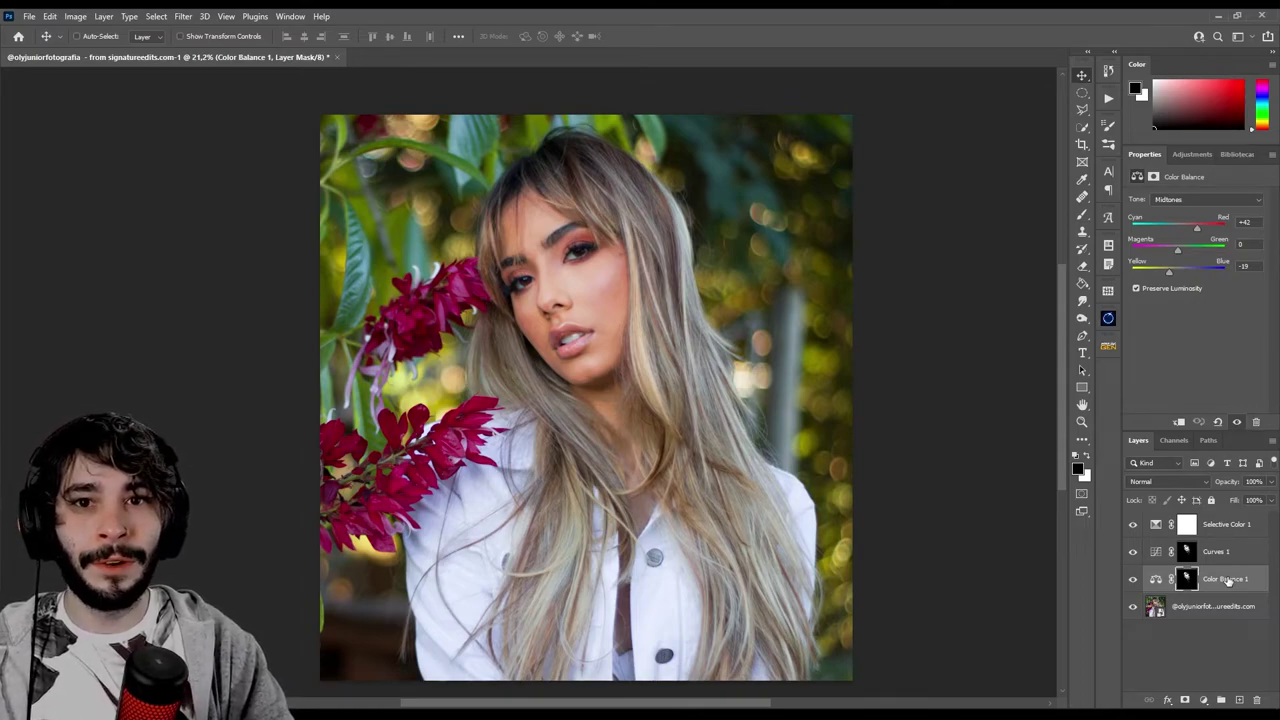
Step: Add a Selective Color 2 layer above Selective Color 1 with Colors on Reds
{"action": "left_click", "coordinate": [1230, 530]}
{"action": "left_click", "coordinate": [1203, 701]}
{"action": "left_click", "coordinate": [1215, 688]}
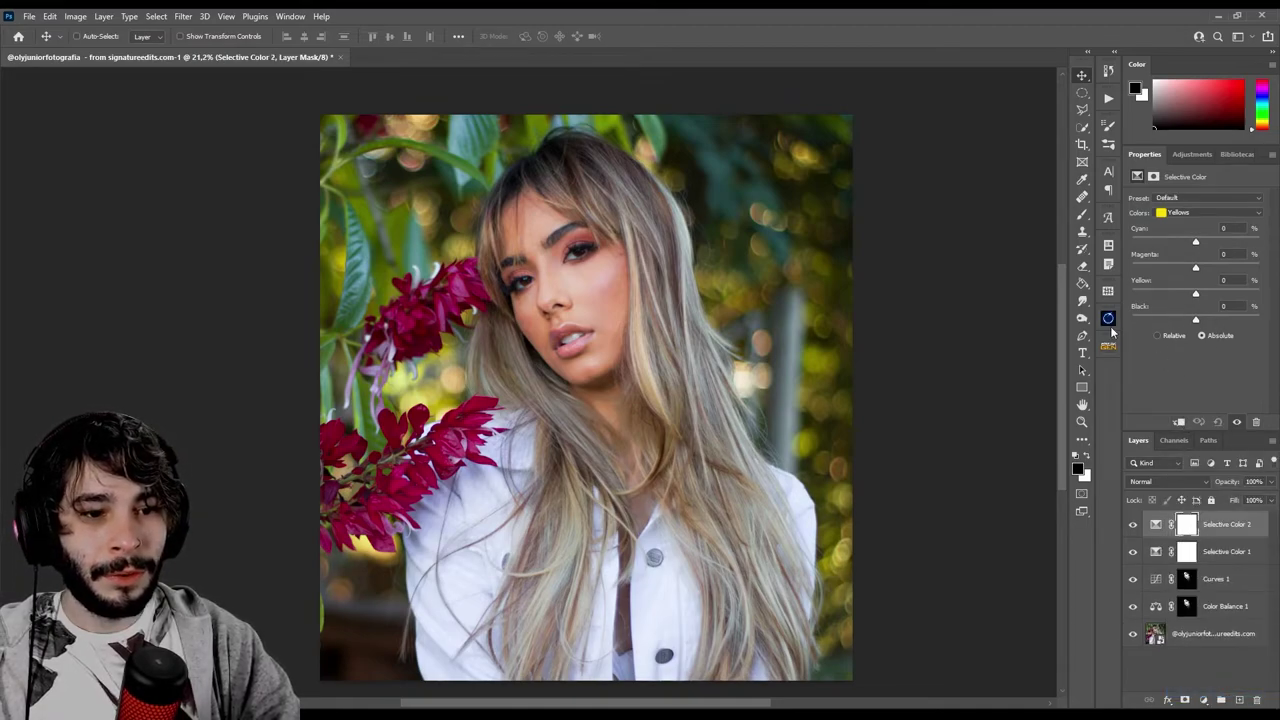
{"action": "left_click", "coordinate": [1176, 214]}
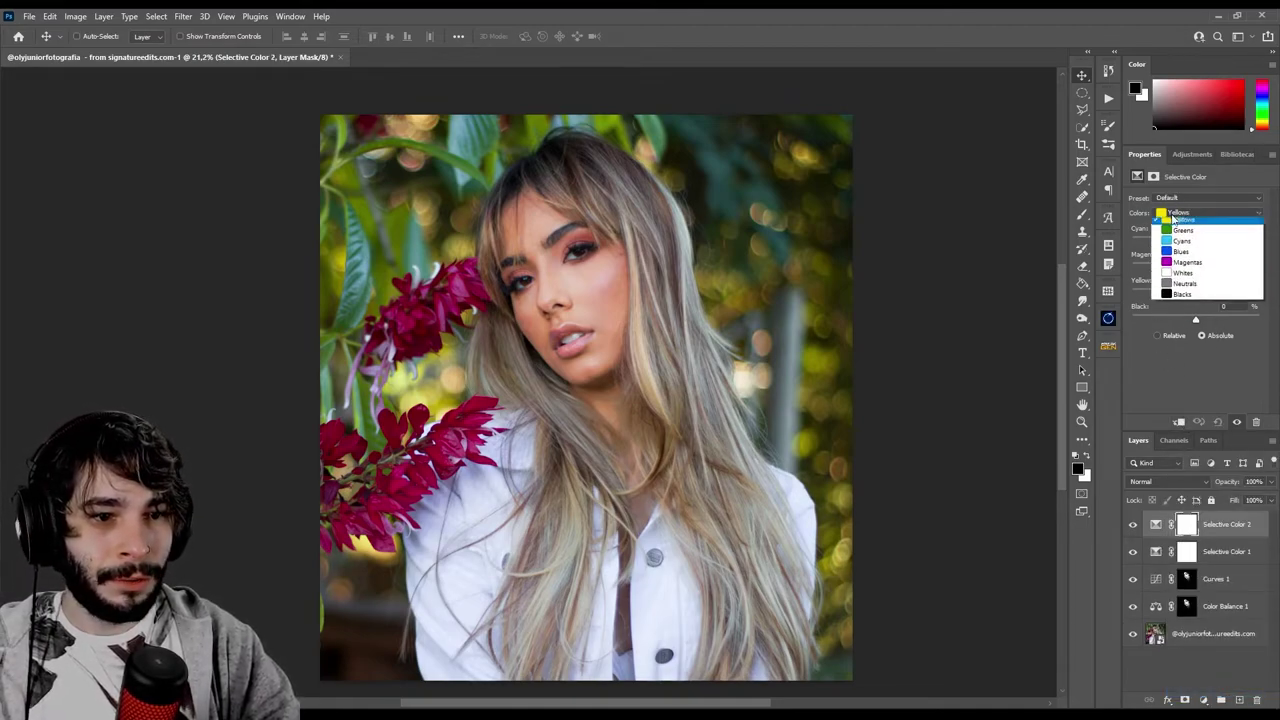
{"action": "left_click", "coordinate": [1176, 224]}
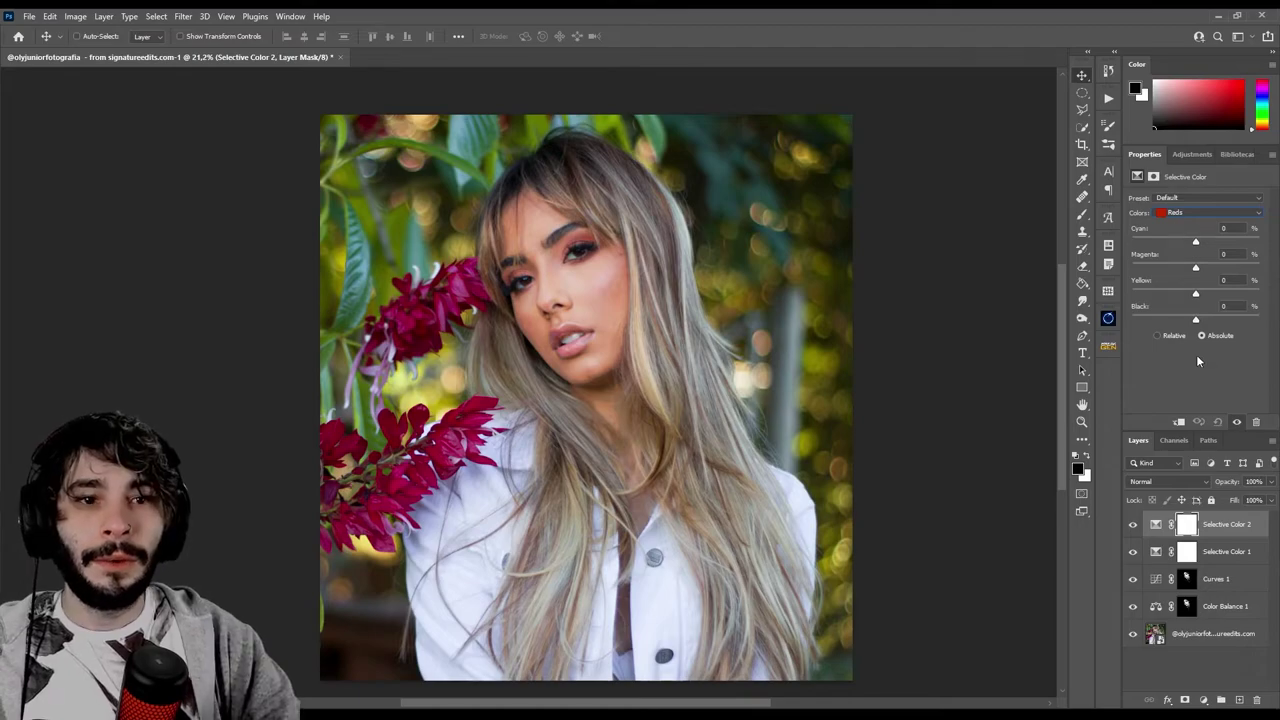
{"action": "mouse_move", "coordinate": [1195, 242]}
{"action": "left_mouse_down"}
{"action": "mouse_move", "coordinate": [1164, 242]}
{"action": "mouse_move", "coordinate": [1207, 246]}
{"action": "mouse_move", "coordinate": [1195, 244]}
{"action": "left_mouse_up"}
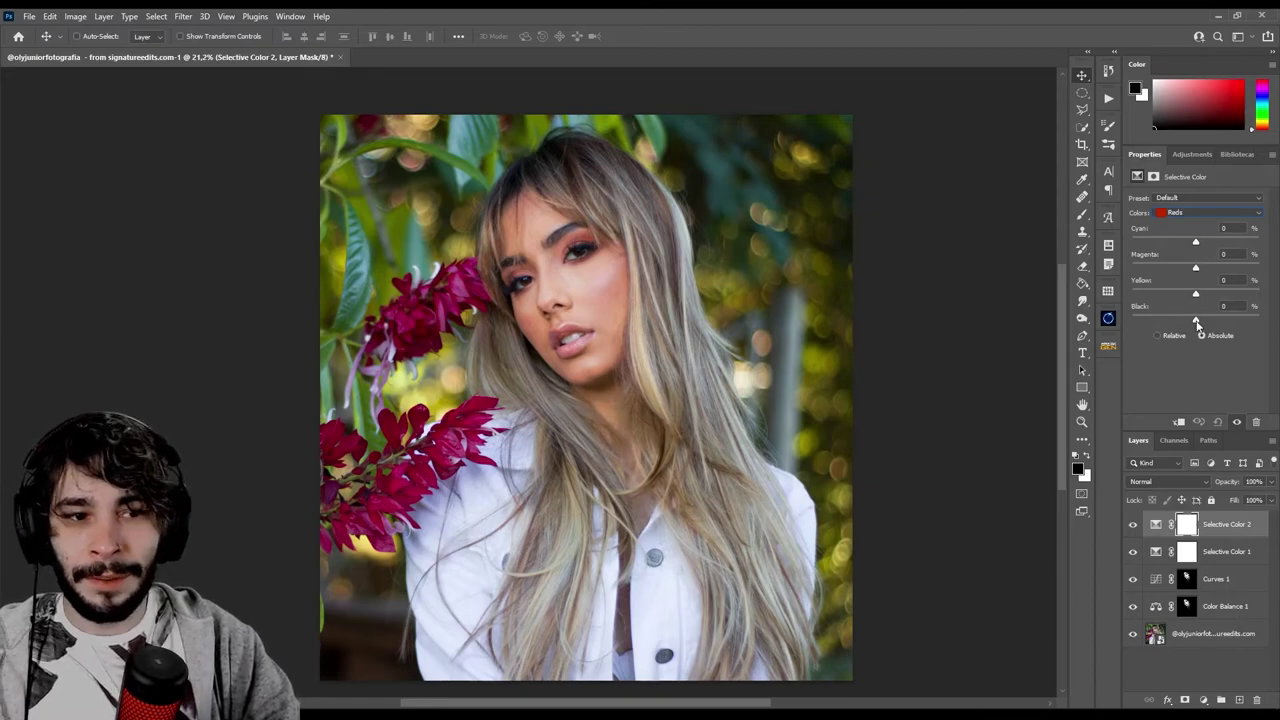
Step: Switch to Absolute and add Black +30 to Reds and +15 to Yellows
{"action": "left_click", "coordinate": [1199, 333]}
{"action": "mouse_move", "coordinate": [1196, 321]}
{"action": "left_mouse_down"}
{"action": "mouse_move", "coordinate": [1169, 321]}
{"action": "mouse_move", "coordinate": [1214, 323]}
{"action": "left_mouse_up"}
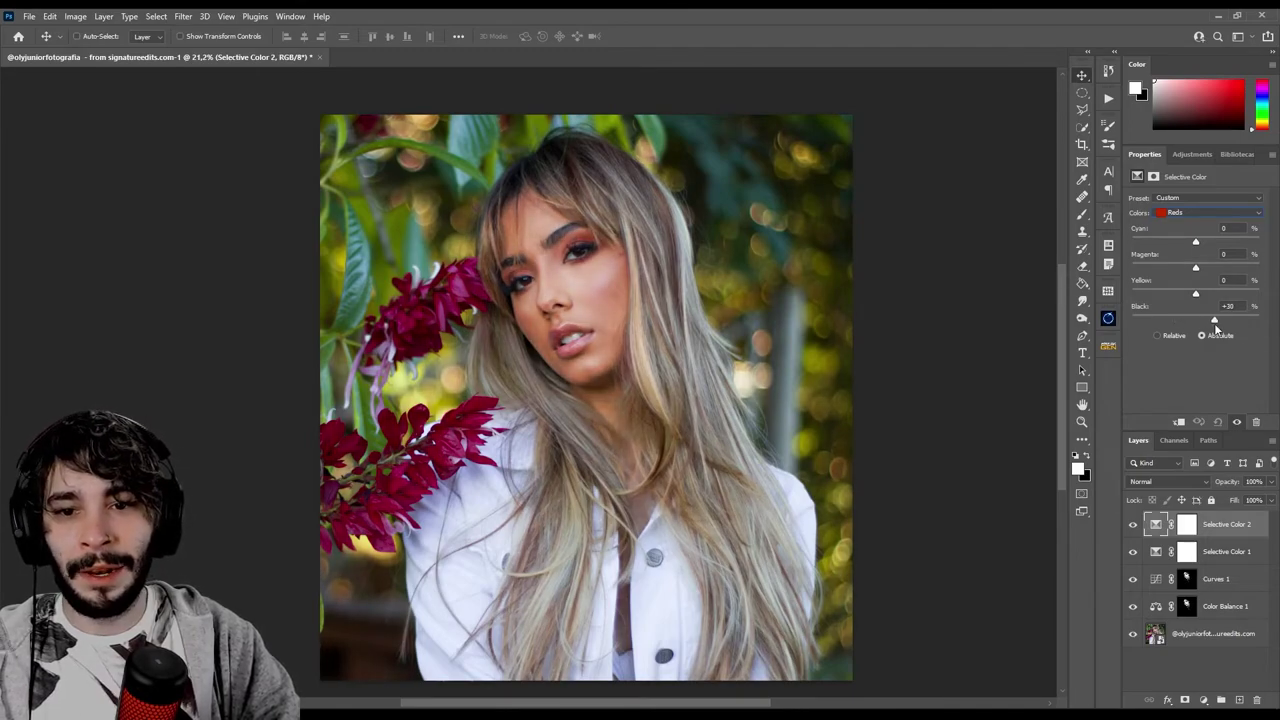
{"action": "left_click_drag", "start_coordinate": [1224, 328], "coordinate": [1213, 330]}
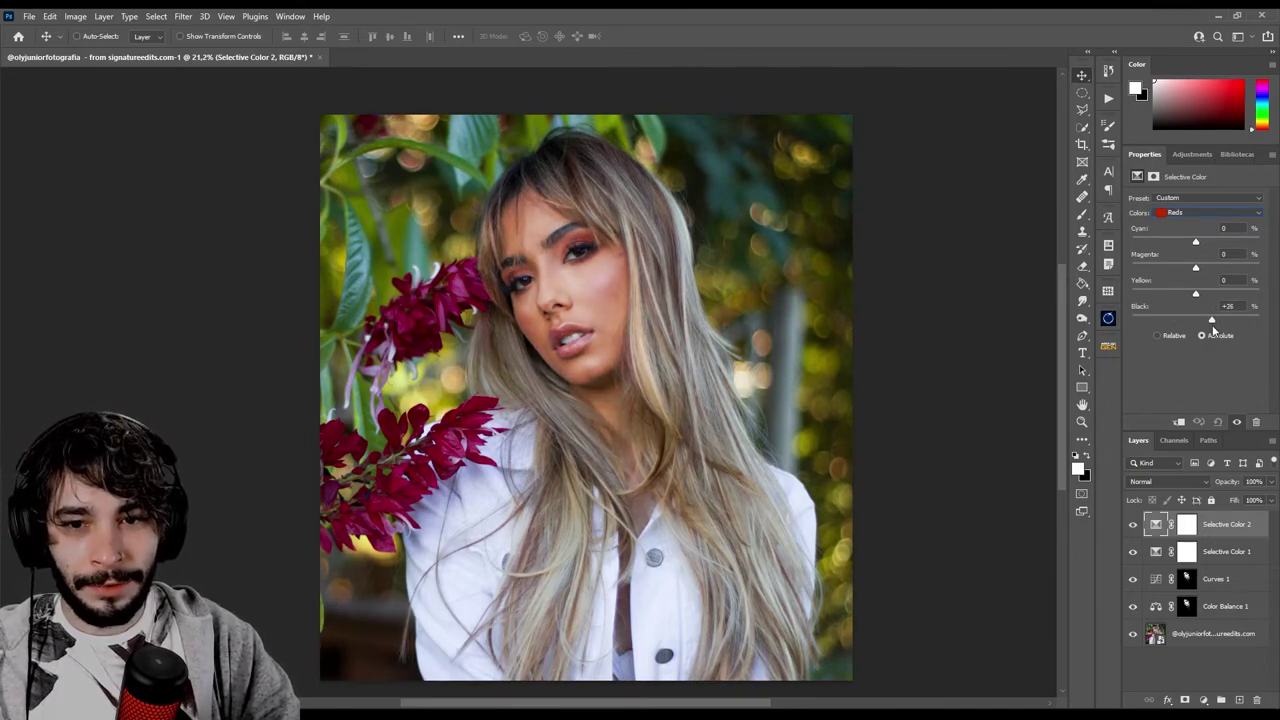
{"action": "left_click", "coordinate": [1178, 213]}
{"action": "left_click", "coordinate": [1180, 234]}
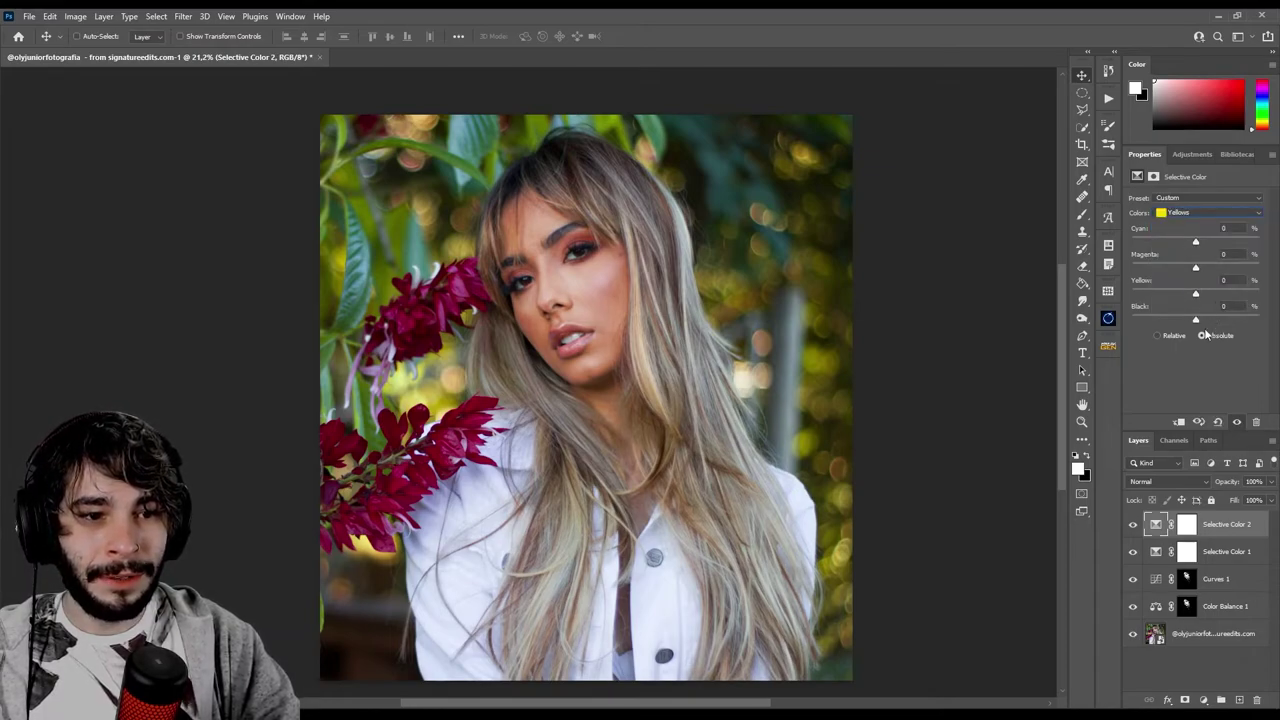
{"action": "left_click_drag", "start_coordinate": [1195, 322], "coordinate": [1206, 322]}
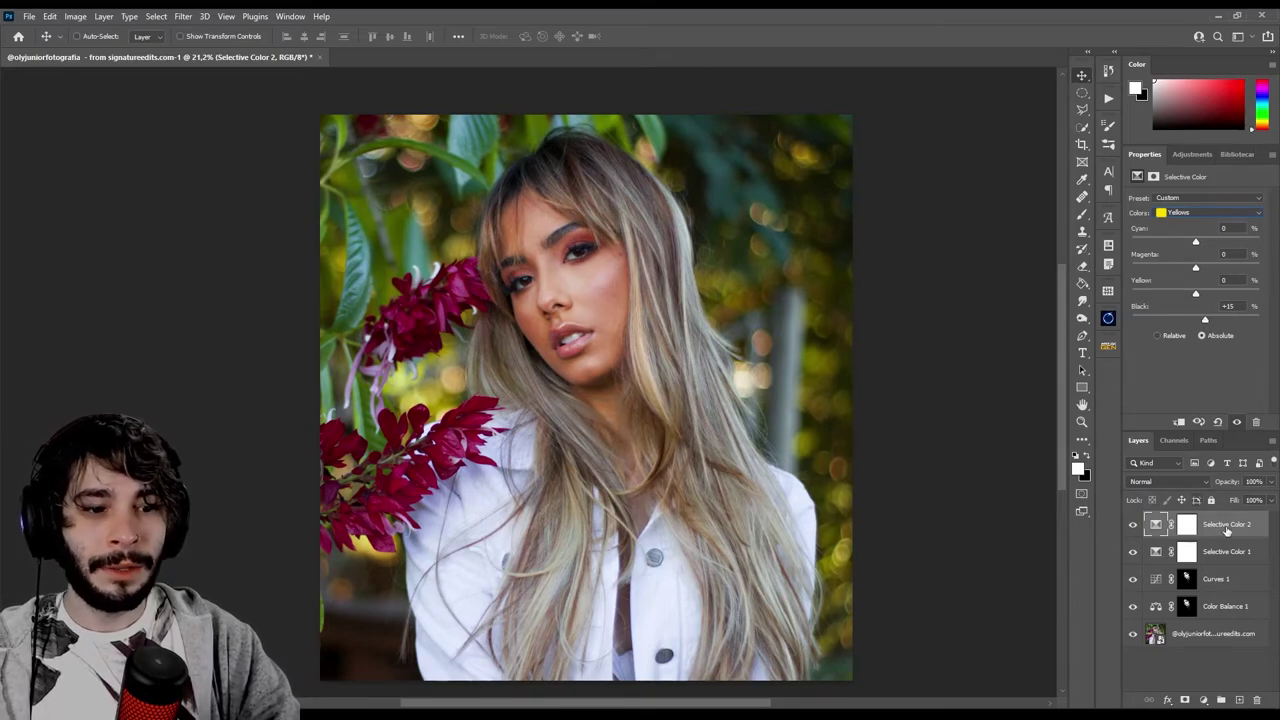
{"action": "left_click", "coordinate": [1227, 562]}
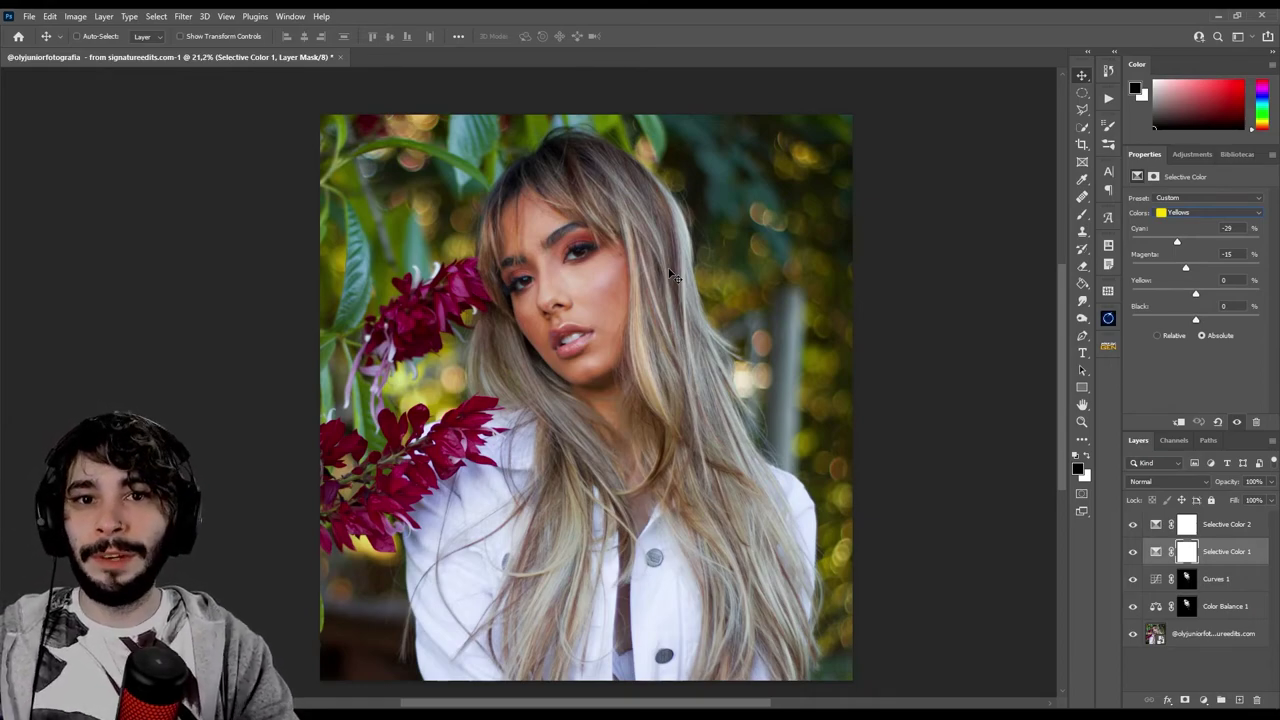
{"action": "left_click", "coordinate": [1210, 212]}
{"action": "left_click", "coordinate": [1180, 226]}
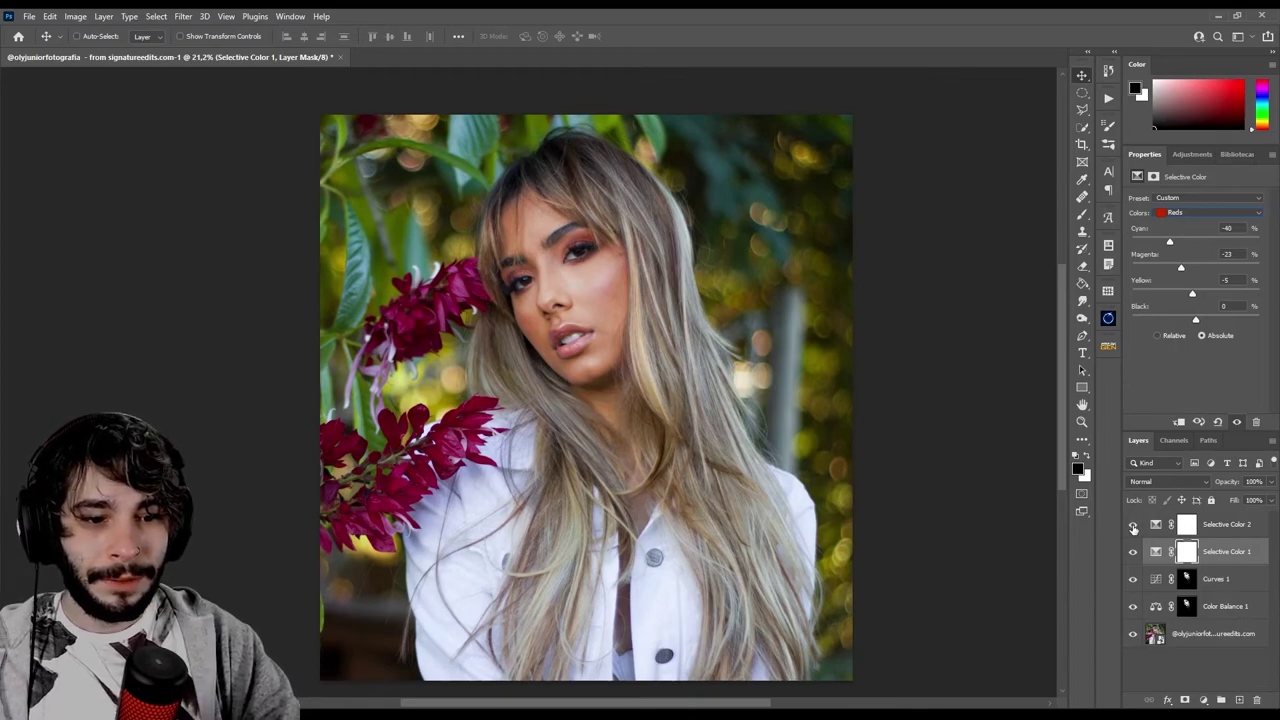
{"action": "left_click", "coordinate": [1133, 634], "text": "alt"}
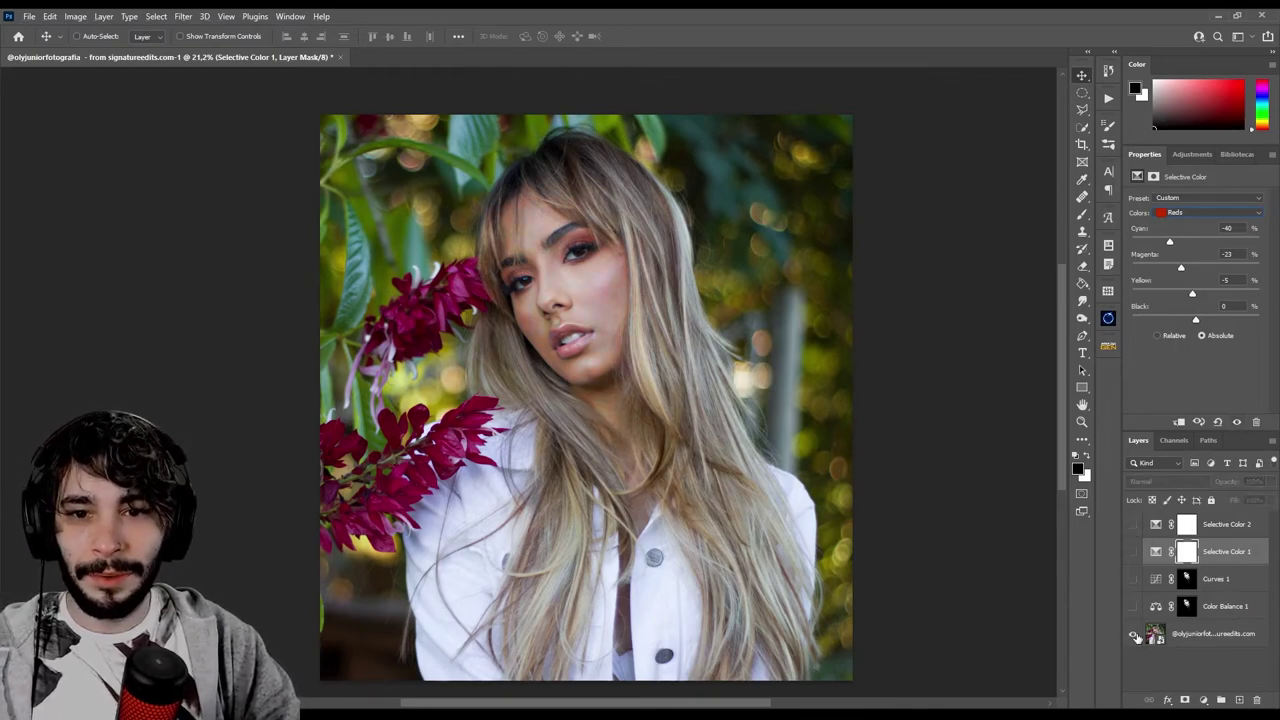
{"action": "left_click", "coordinate": [1135, 637], "text": "alt"}
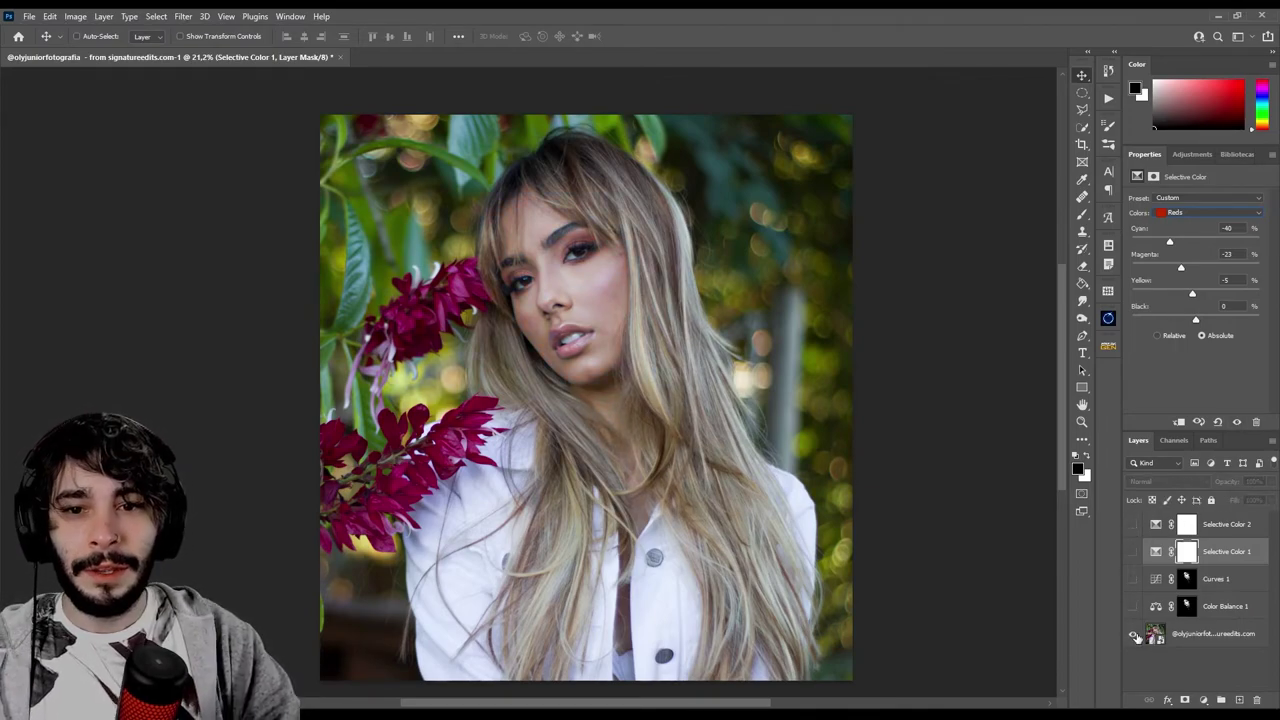